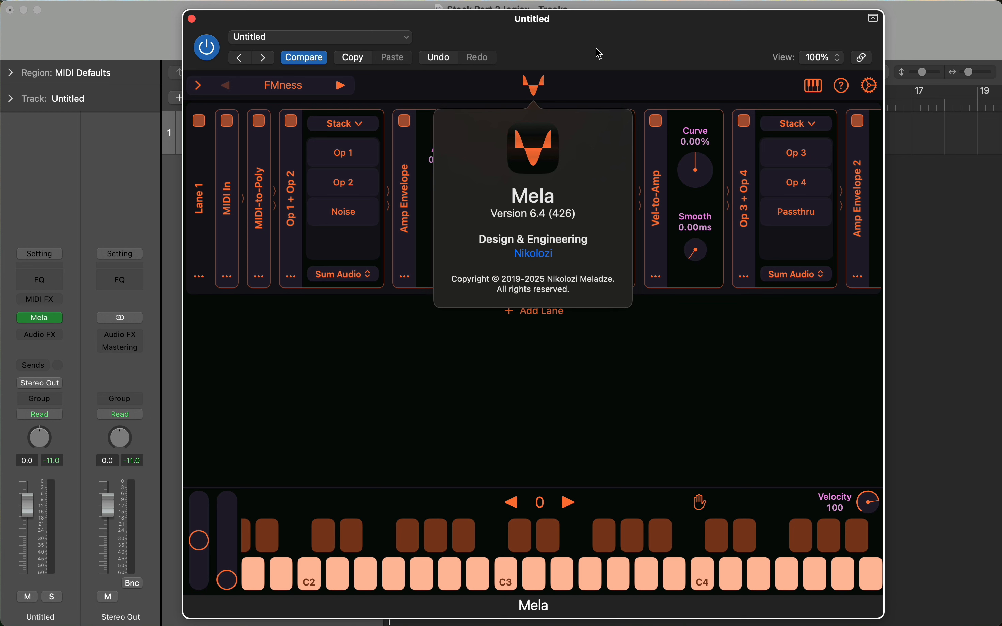
Close the version information and examine the Op 2, Noise and Op 1 layers of the Op 1 + Op 2 stack.
click(553, 392)
click(344, 183)
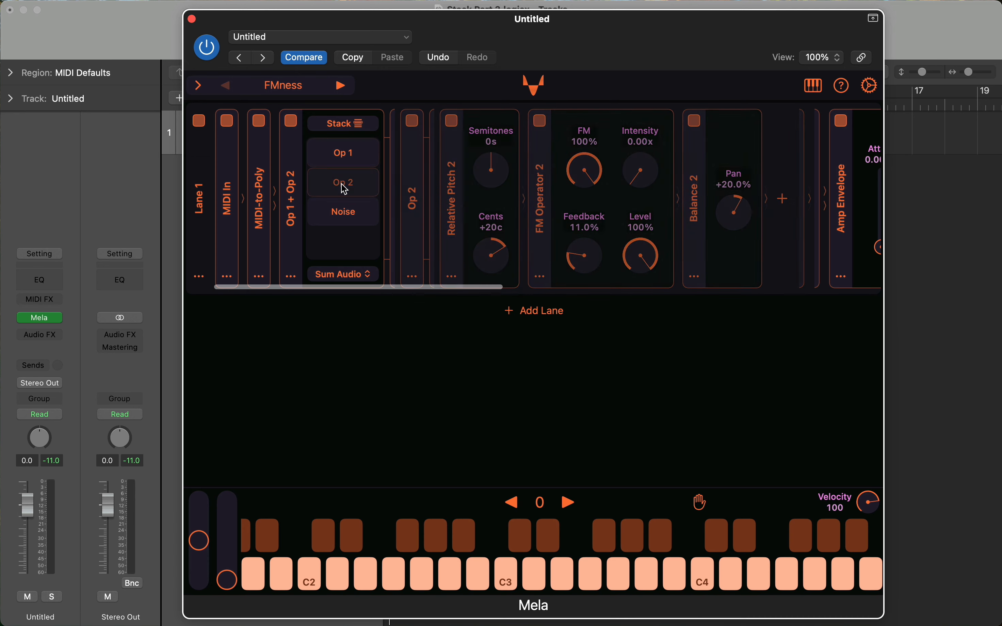
click(344, 211)
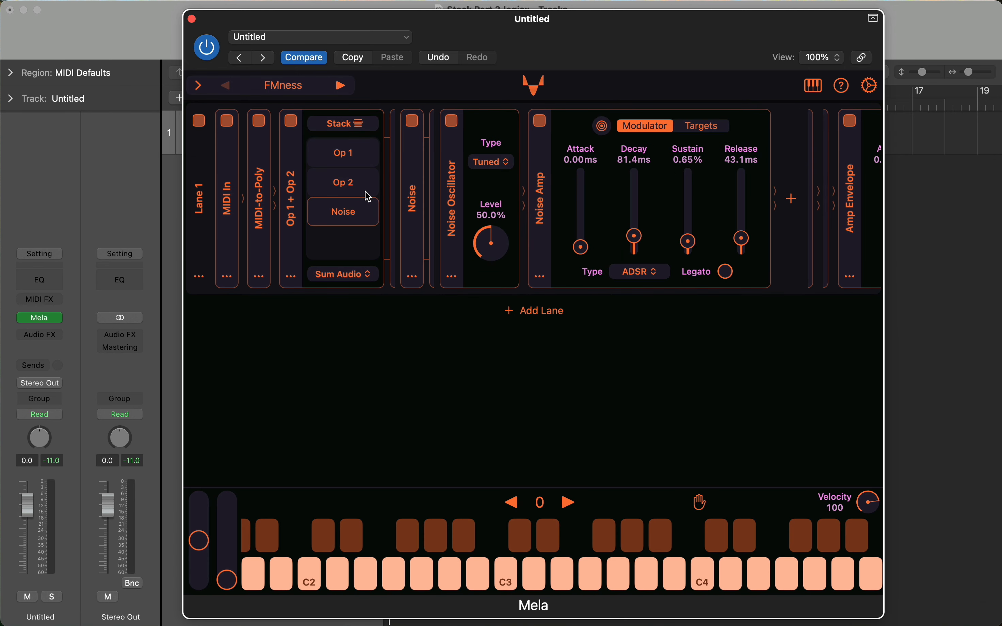
click(352, 157)
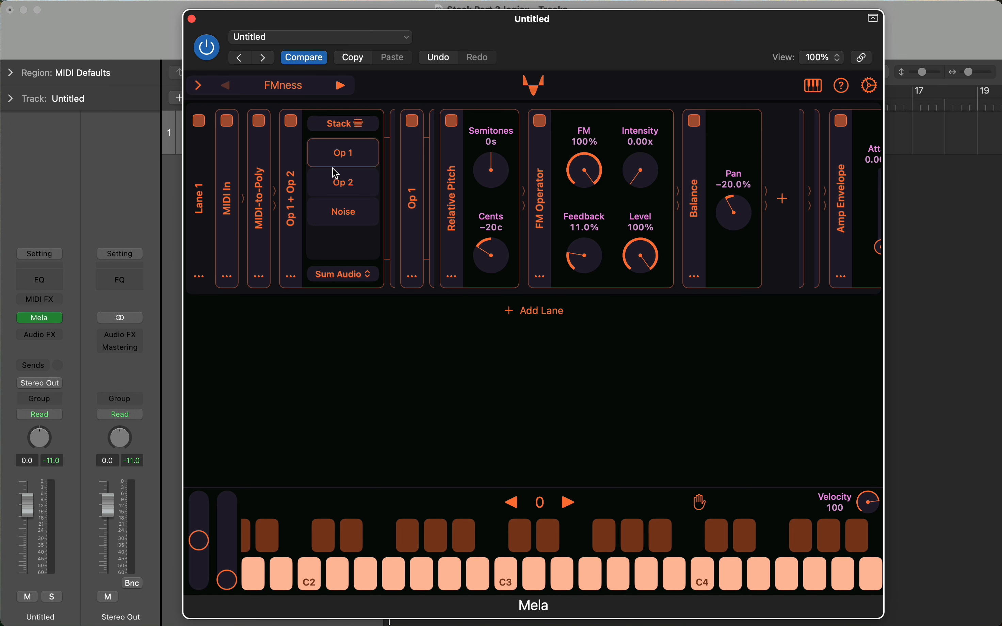
Turn off Lane 1 and insert a new Instrument lane above it.
click(200, 124)
click(199, 277)
mouse_move(219, 308)
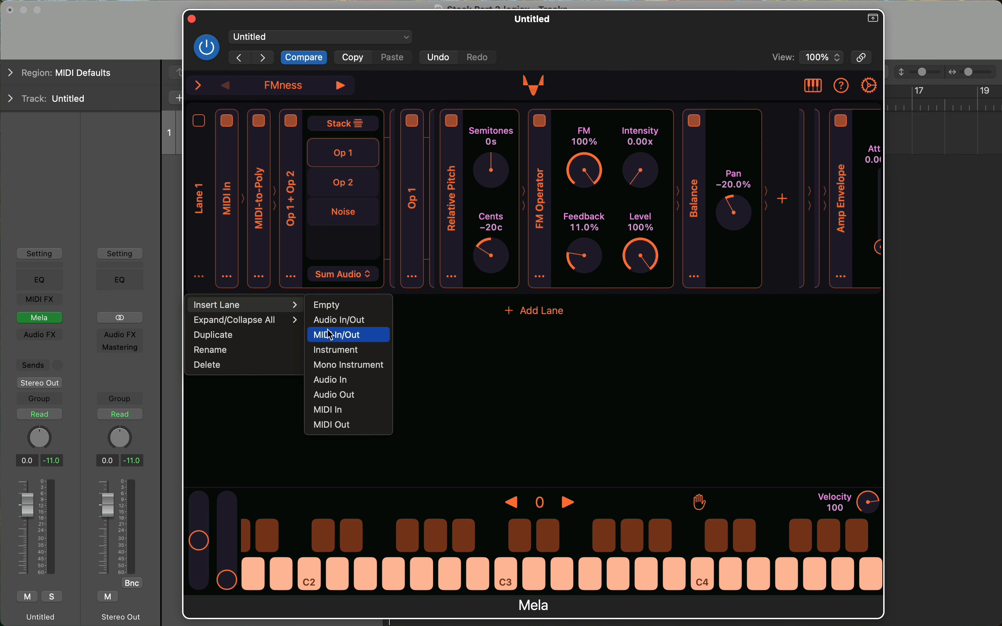
click(346, 350)
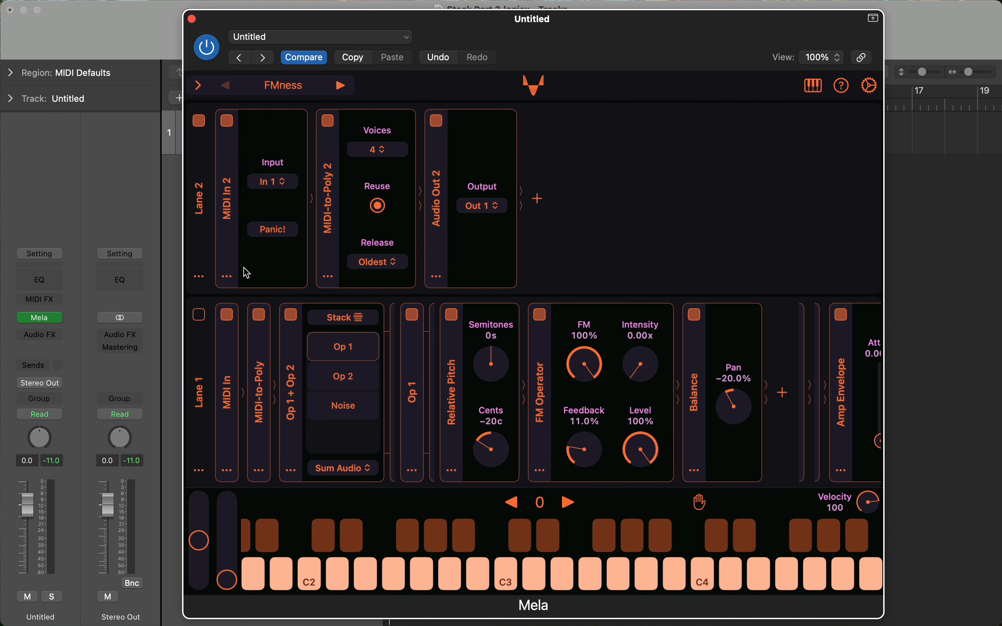
Insert an Amp Envelope before the Audio Out 2 module in Lane 2.
click(437, 276)
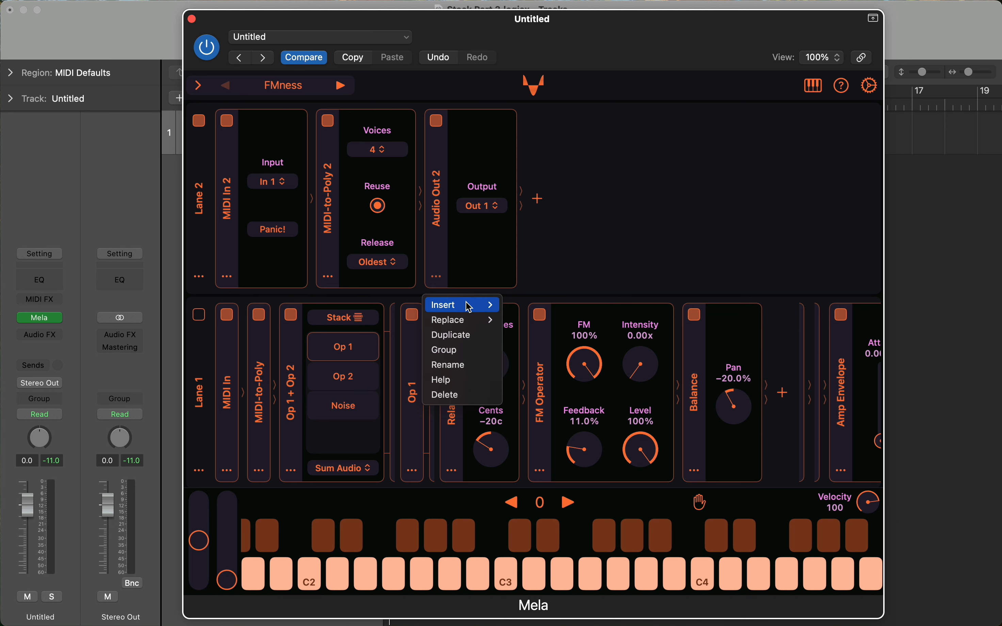
mouse_move(468, 306)
mouse_move(560, 319)
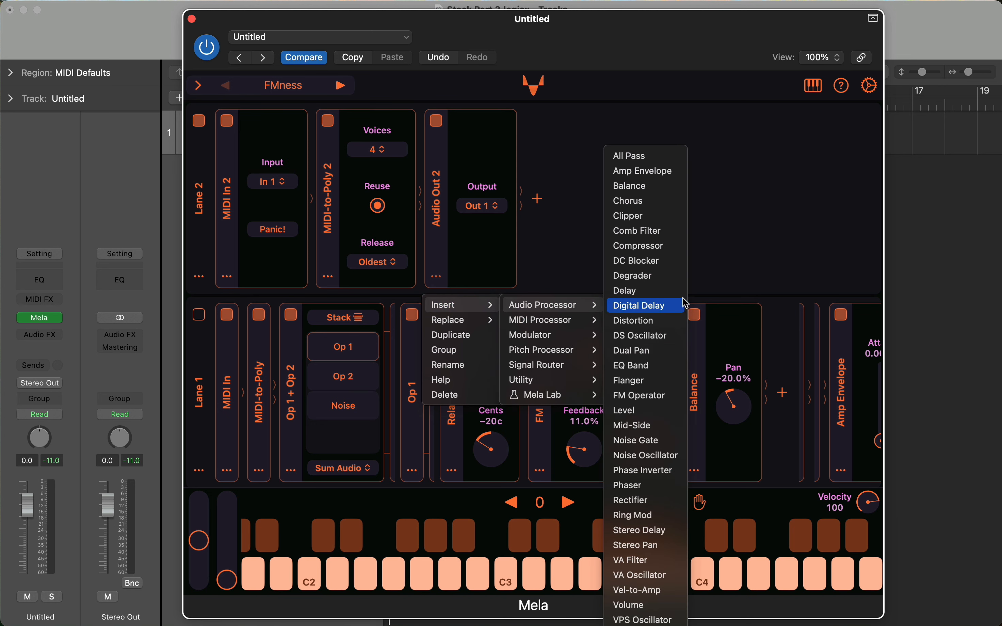
click(638, 169)
Insert an FM Operator ahead of the Amp Envelope in Lane 2 and audition it with C3 and C2.
click(435, 277)
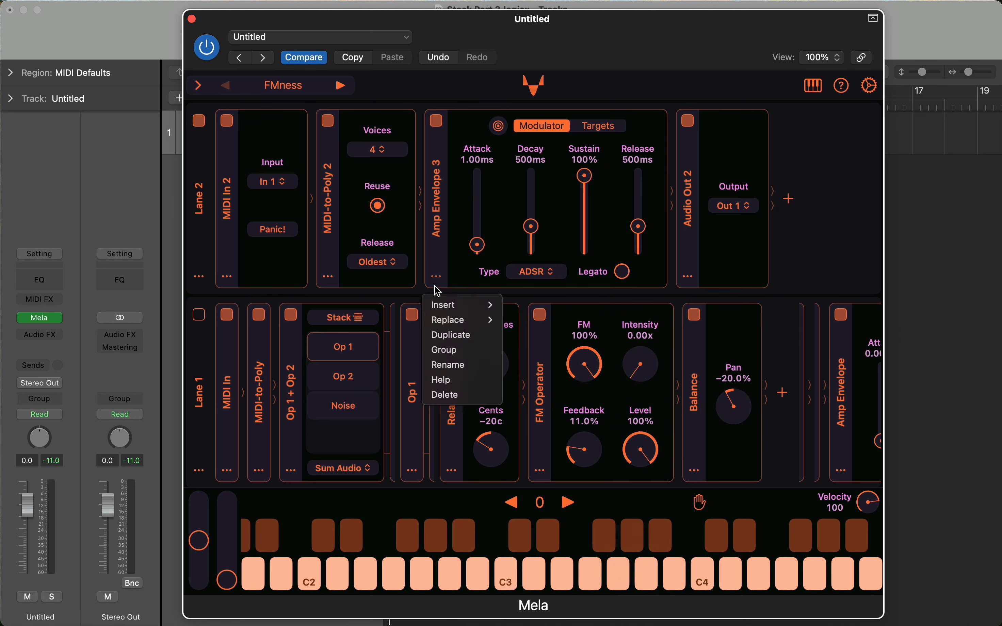
mouse_move(464, 305)
mouse_move(553, 305)
click(654, 396)
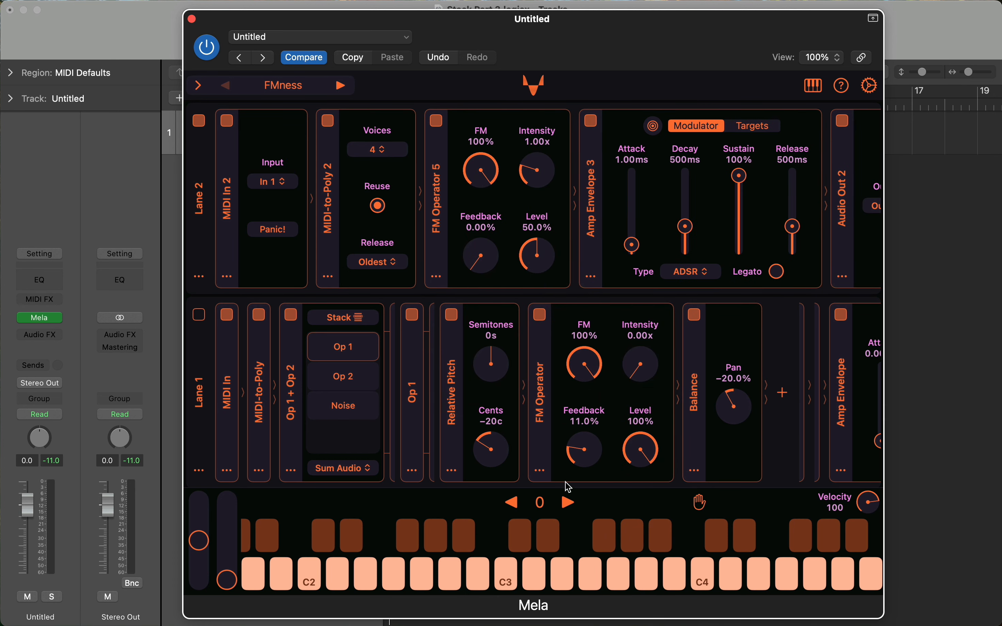
click(506, 582)
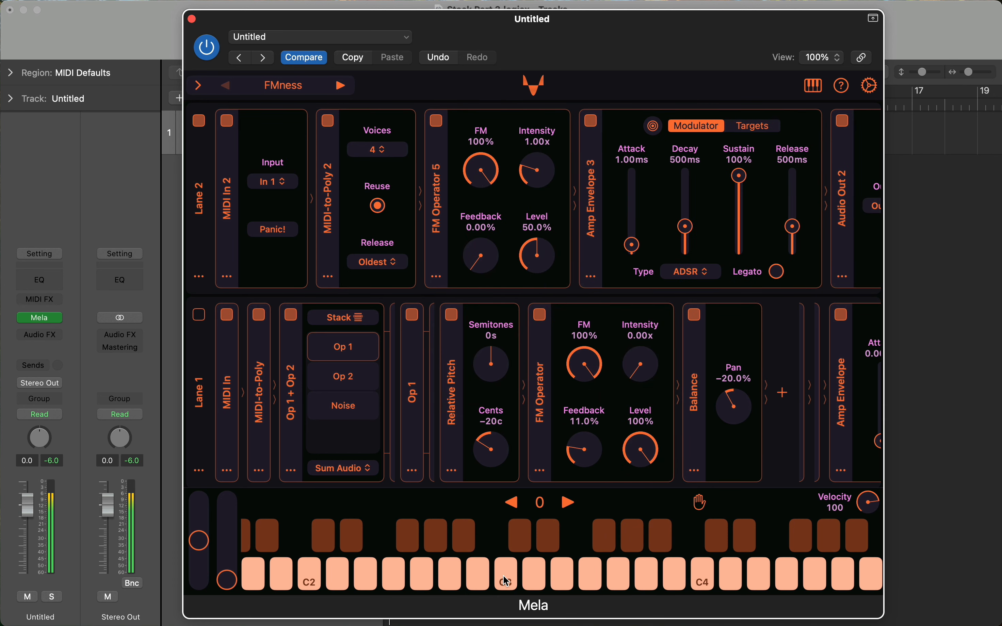
click(319, 578)
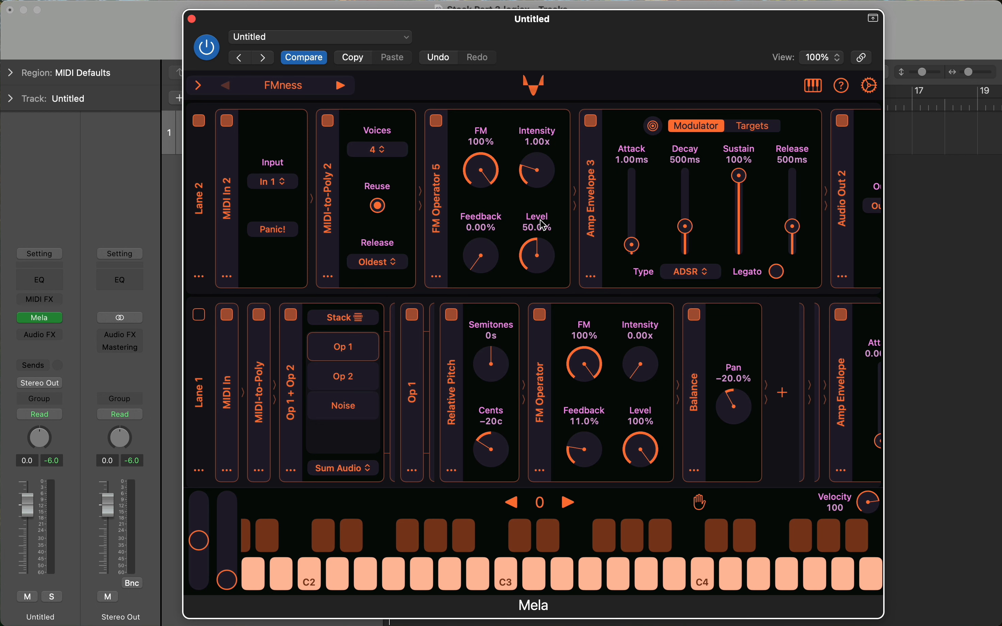
Duplicate FM Operator 5 in Lane 2 and audition the pair with C3 and C2.
click(437, 277)
click(482, 340)
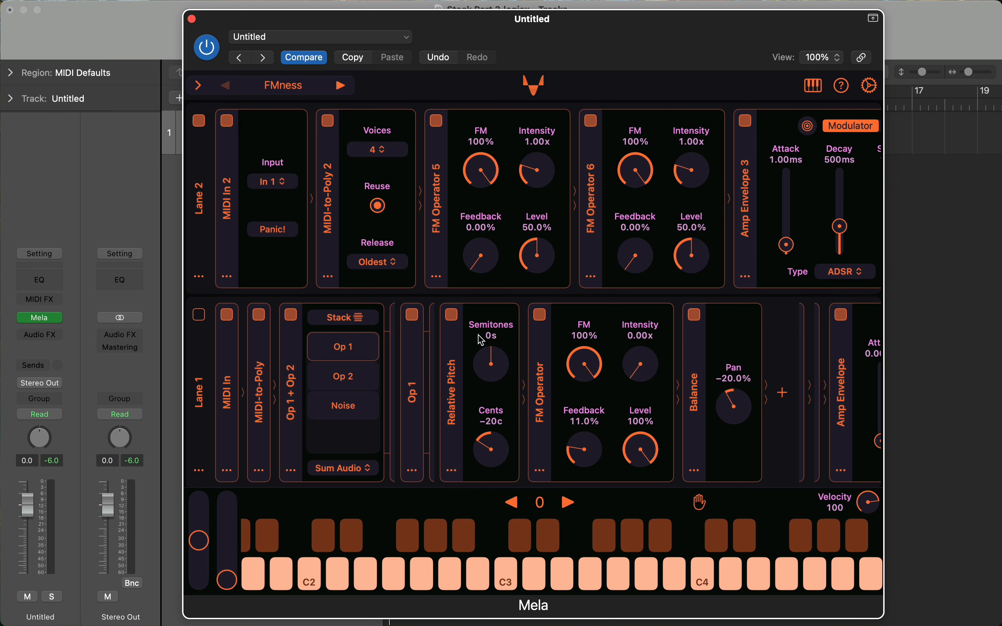
click(506, 580)
click(308, 580)
Latch the C2 note, sweep FM Operator 6's intensity to end at 1.19x, and release the note.
click(694, 503)
click(312, 576)
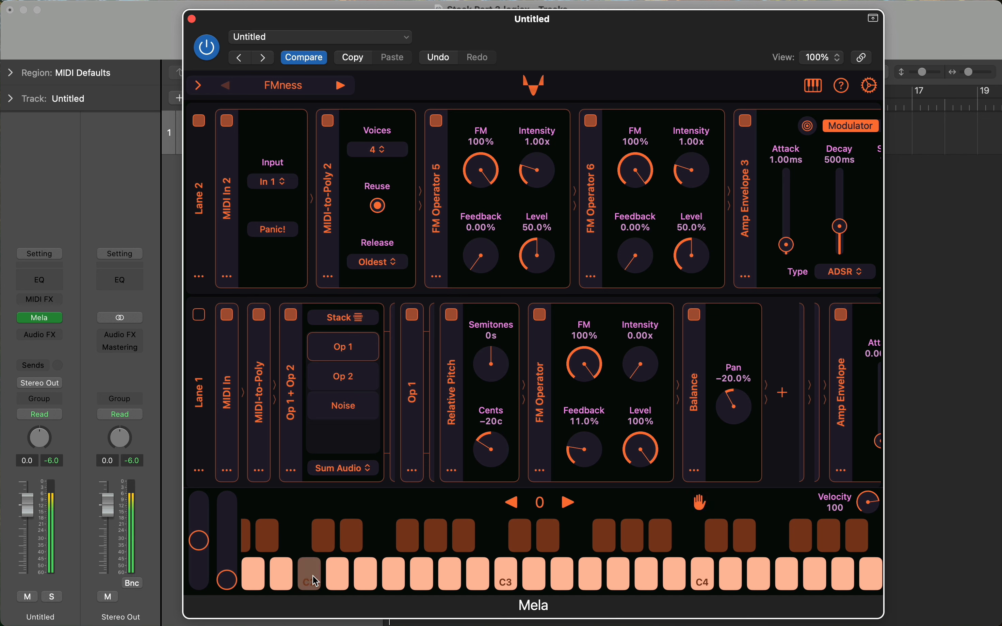
scroll(685, 172, up, 6)
scroll(685, 172, up, 3)
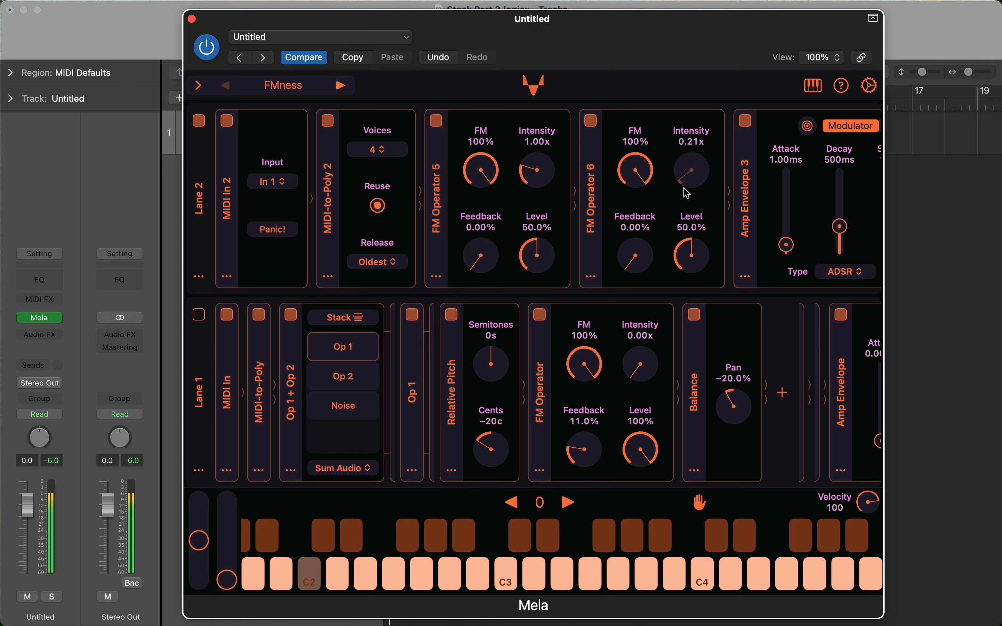
click(702, 503)
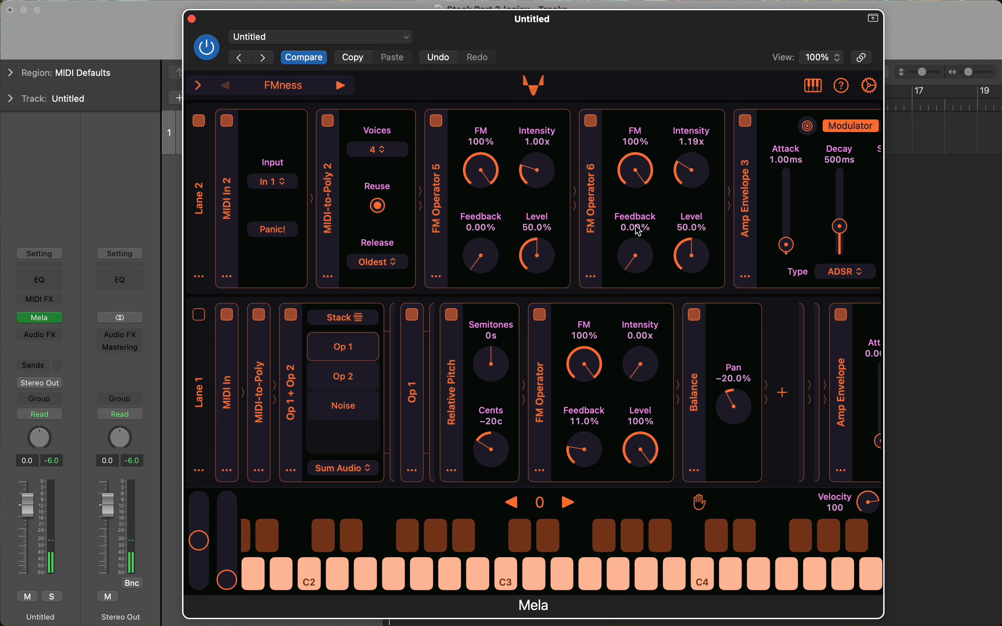
Latch C3, try out FM Operator 6's feedback, and return its intensity to 1.00x and feedback to 0.00%.
click(701, 503)
click(506, 580)
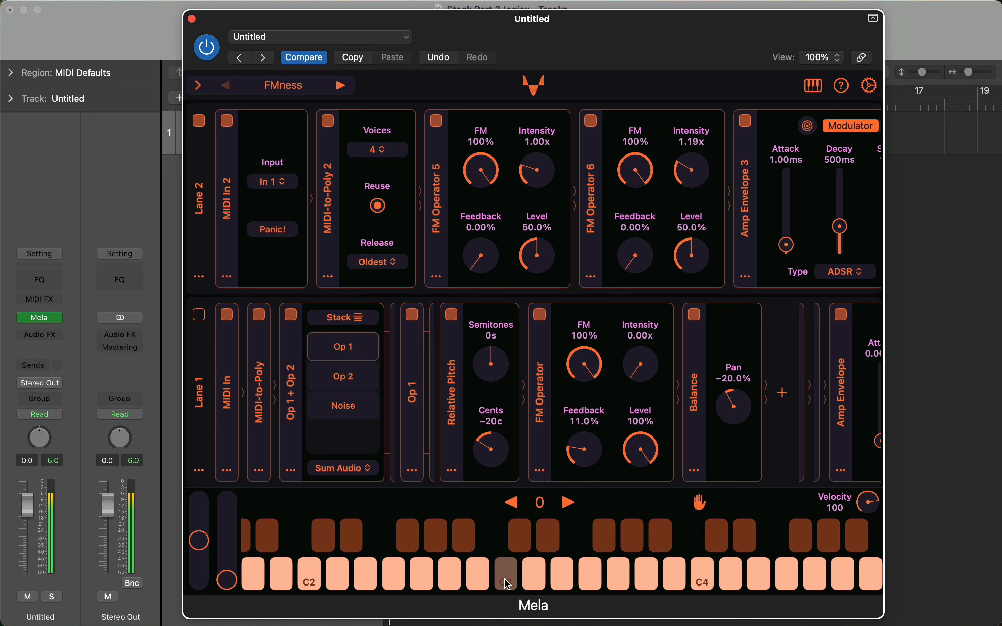
drag(628, 261, 627, 259)
click(507, 580)
Insert a Pitch Ratio processor between FM Operator 5 and FM Operator 6.
scroll(553, 271, right, 3)
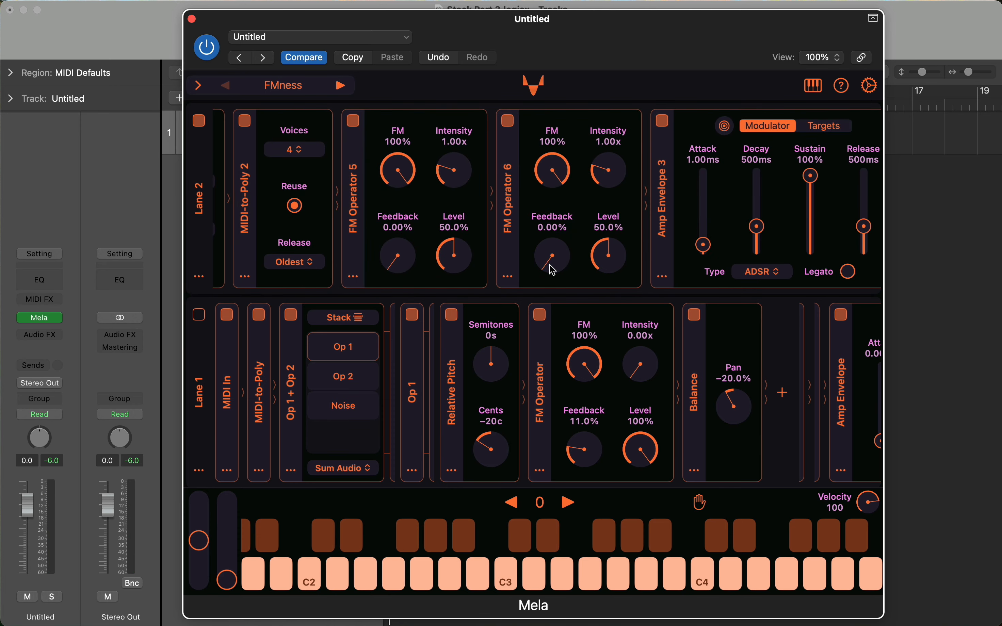
click(509, 276)
mouse_move(523, 305)
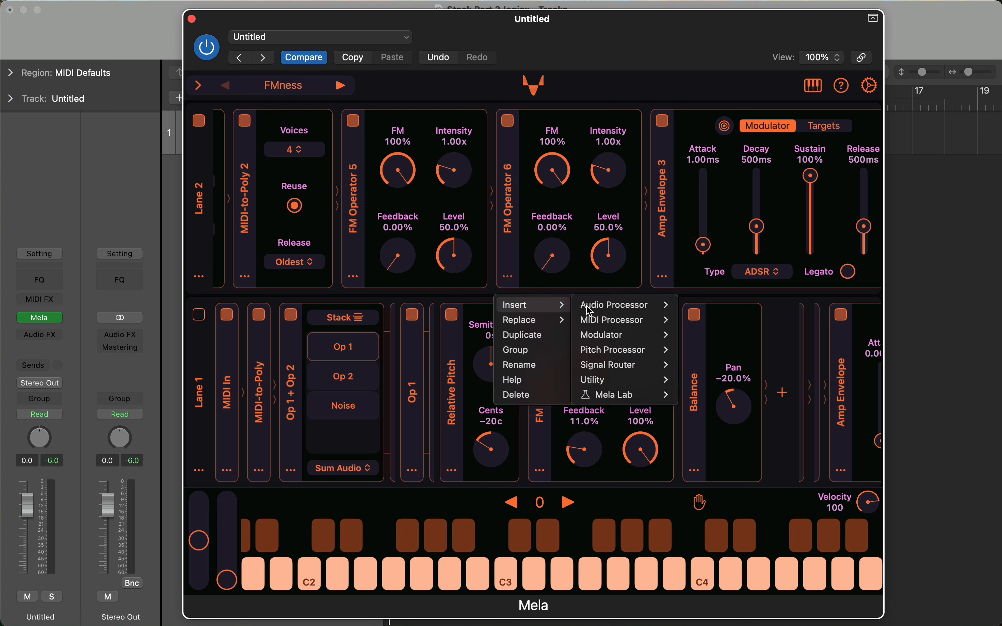
mouse_move(646, 359)
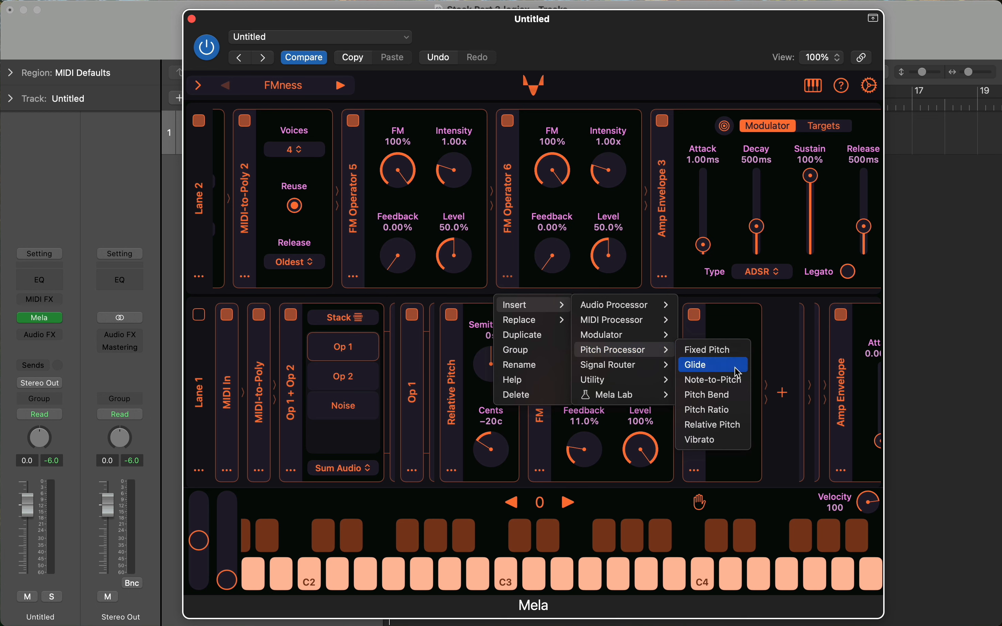
click(731, 411)
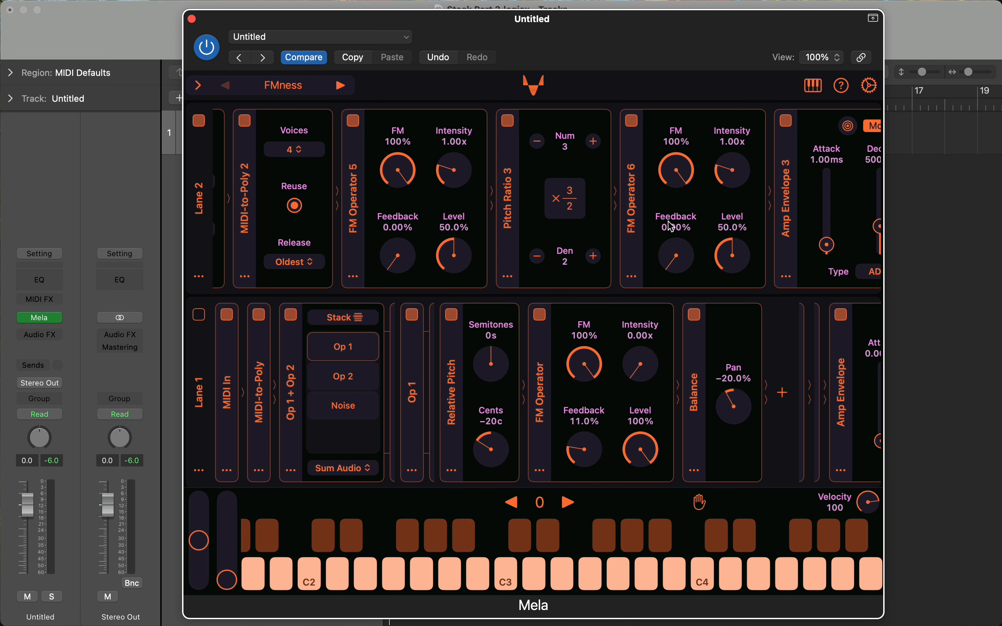
Set FM Operator 6's intensity to 0.45x and feedback to 5.70%, and audition the sound with a few low notes.
drag(722, 187, 732, 199)
drag(691, 259, 687, 253)
click(309, 576)
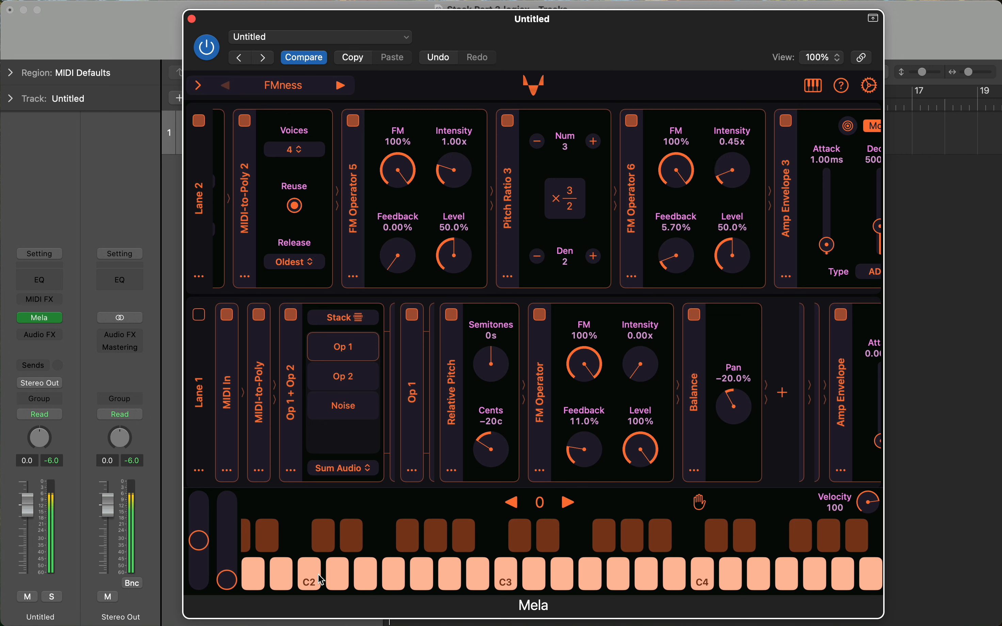
click(411, 577)
click(371, 576)
Try Pitch Ratio 3 at 5/1 and at 5/2, auditioning each ratio with several notes.
click(594, 142)
click(594, 141)
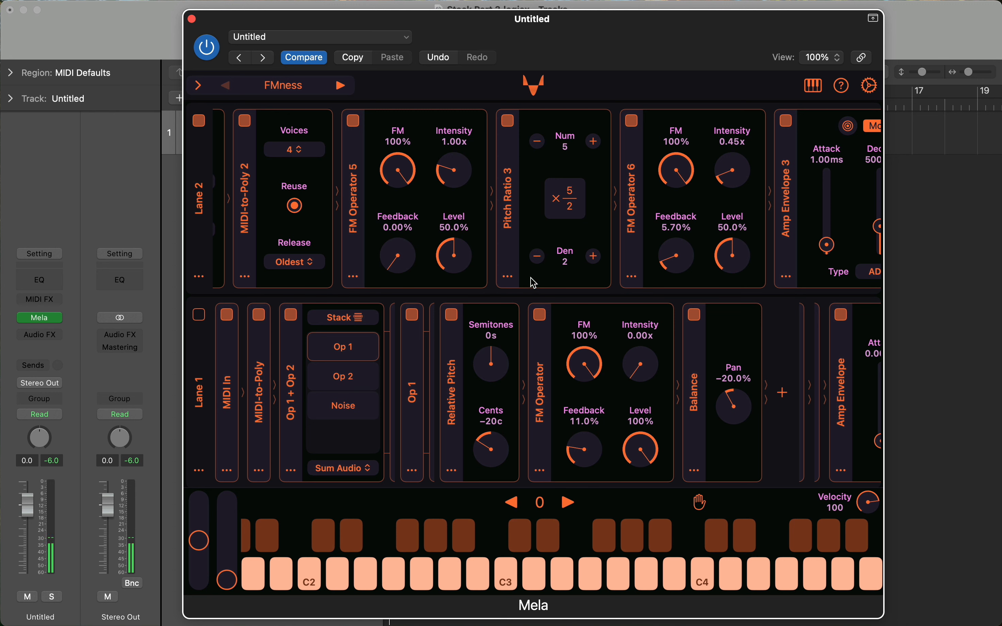
click(537, 258)
click(346, 579)
click(303, 578)
click(496, 578)
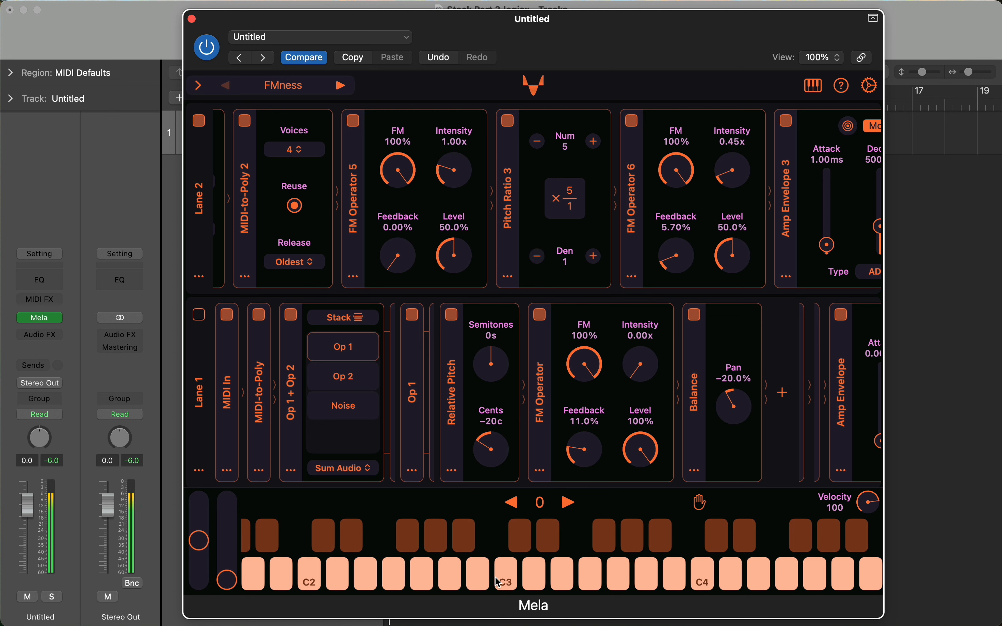
click(417, 577)
click(594, 257)
click(372, 580)
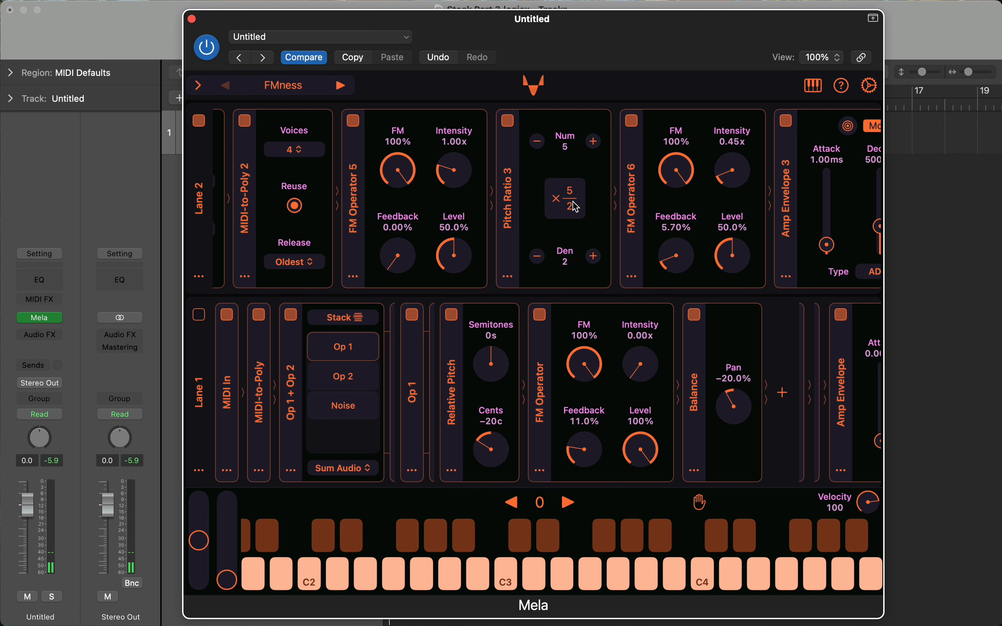
Delete Lane 2 and turn Lane 1 back on.
click(204, 271)
click(215, 363)
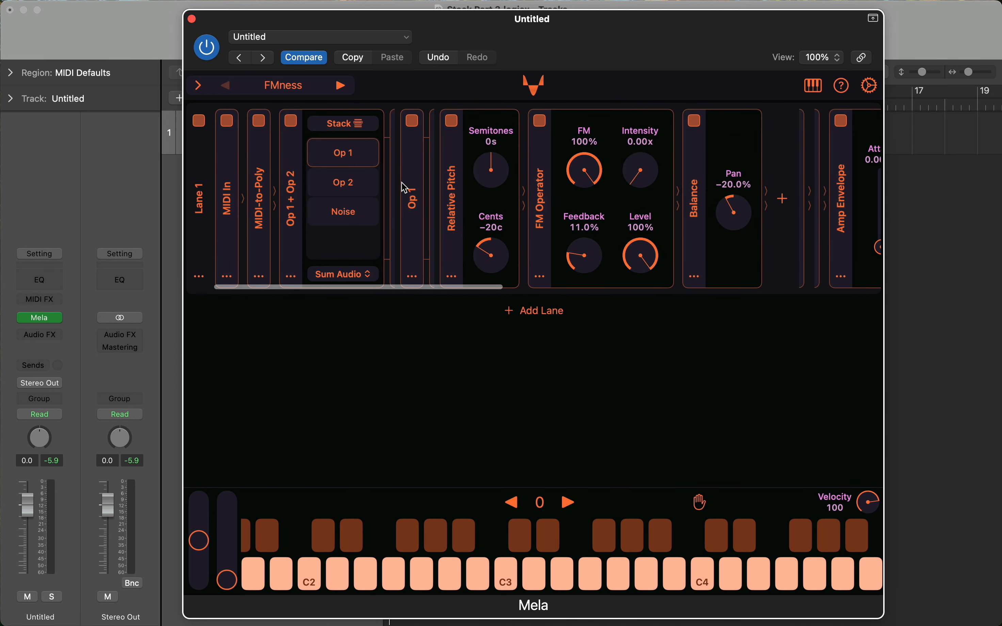
Turn off the Op 3 + Op 4 stack and Amp Envelope 2 in Lane 1, and play C2 to hear the rest.
click(357, 178)
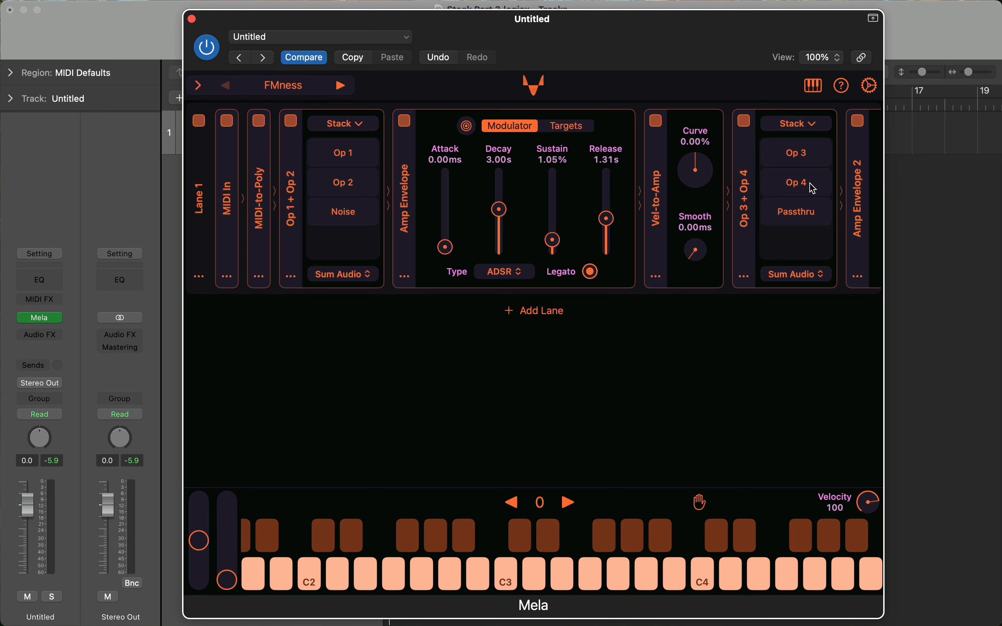
scroll(812, 188, right, 15)
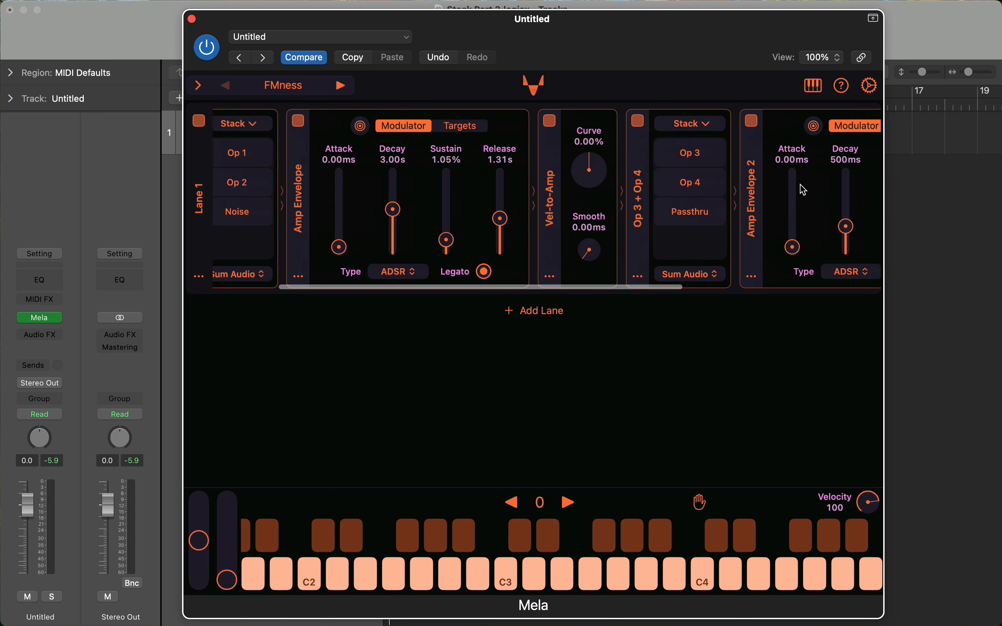
scroll(803, 191, left, 5)
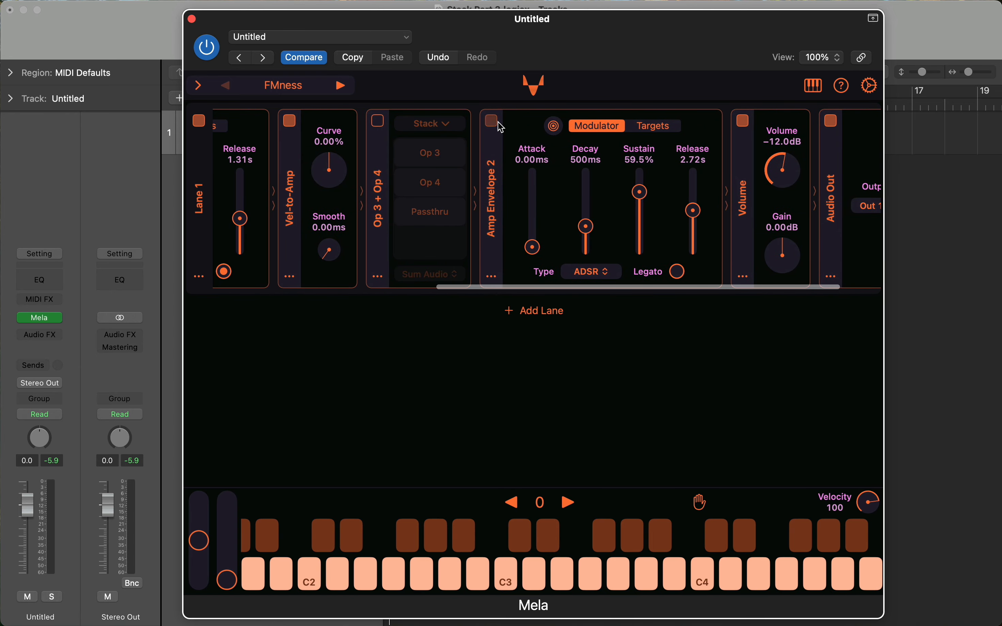
scroll(381, 116, left, 20)
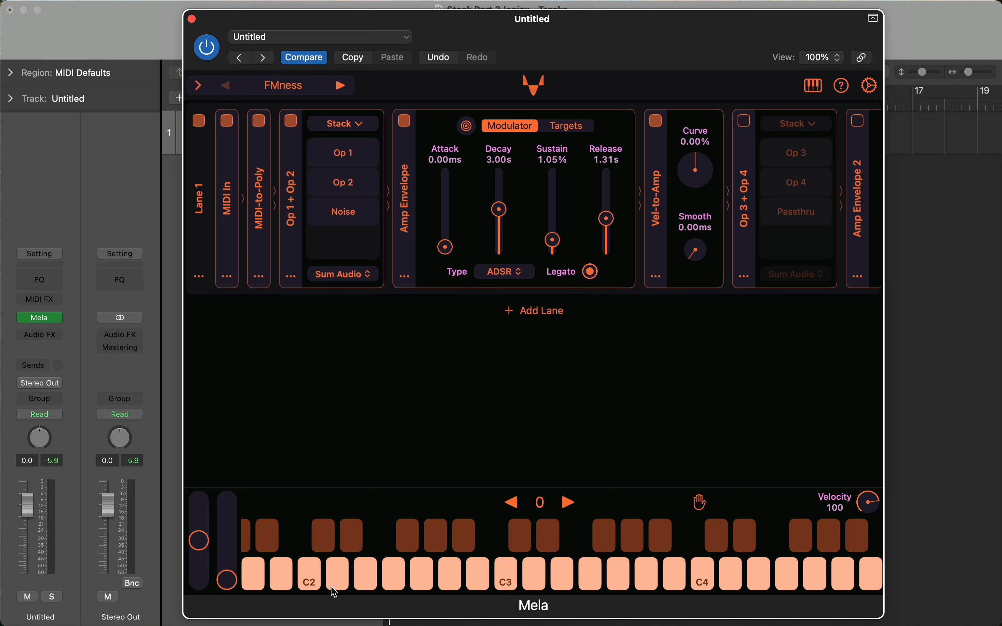
click(309, 584)
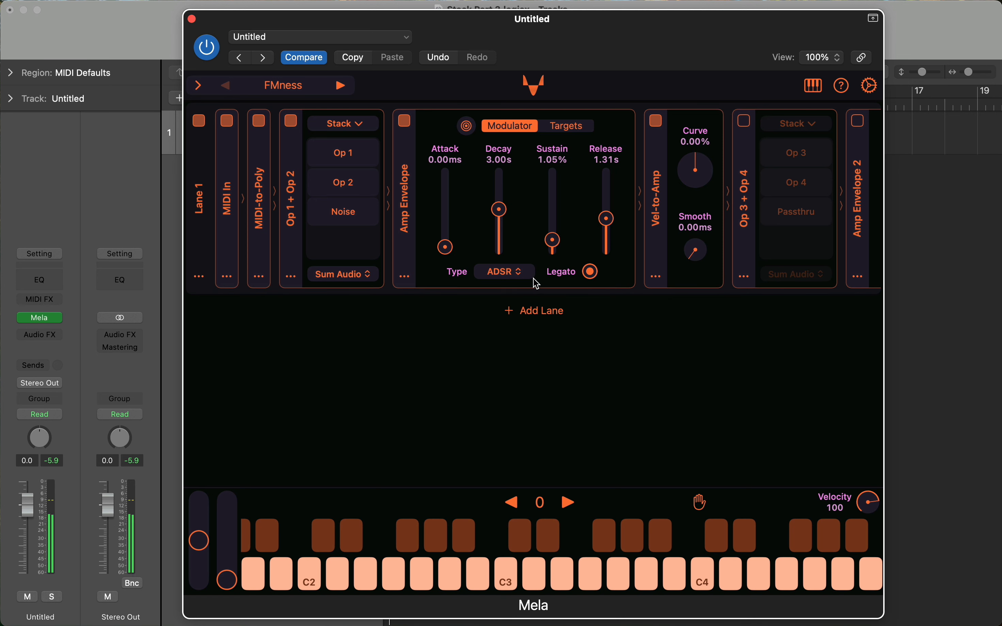
Examine the module settings of the Op 1, Op 2 and Noise layers in the Op 1 + Op 2 stack.
scroll(515, 233, left, 1)
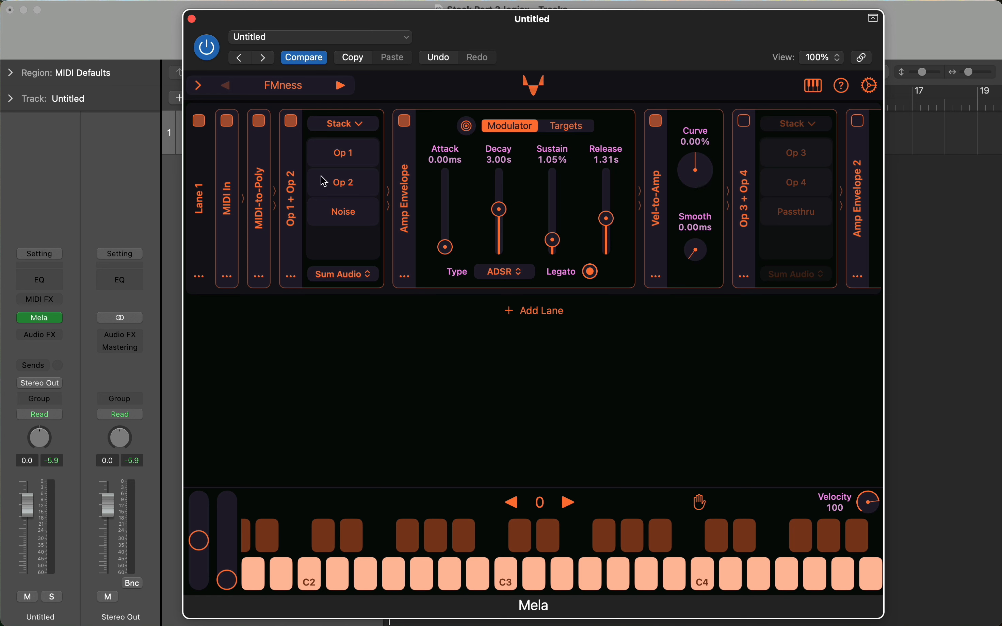
click(351, 158)
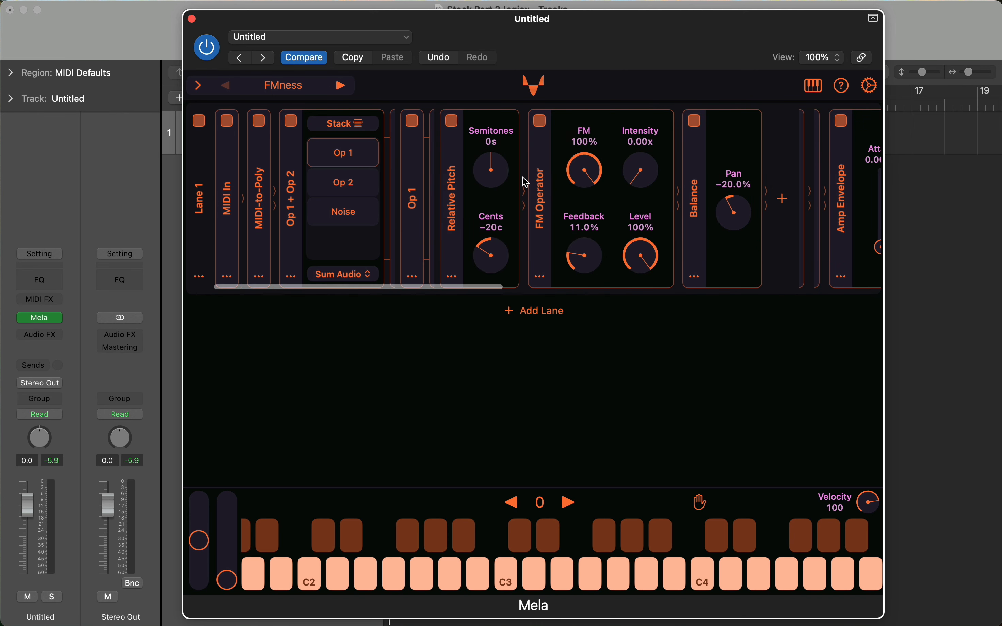
scroll(527, 182, right, 3)
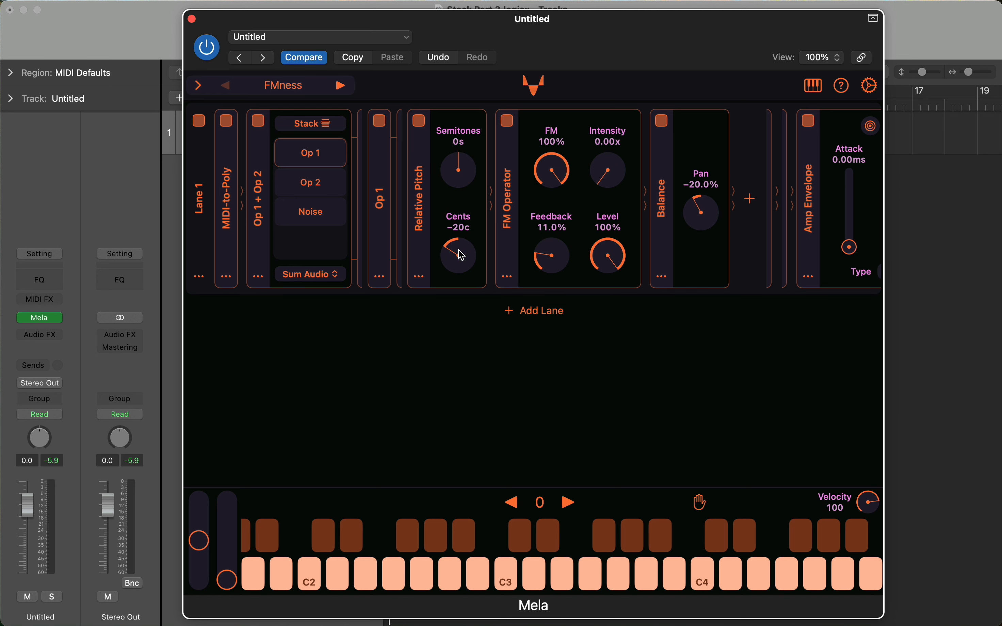
click(319, 185)
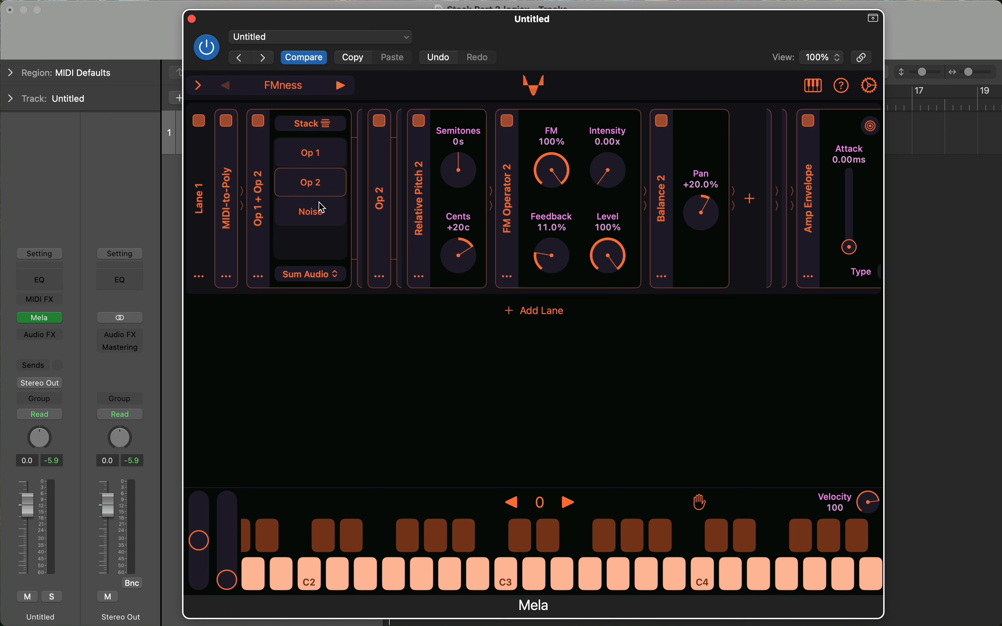
click(323, 214)
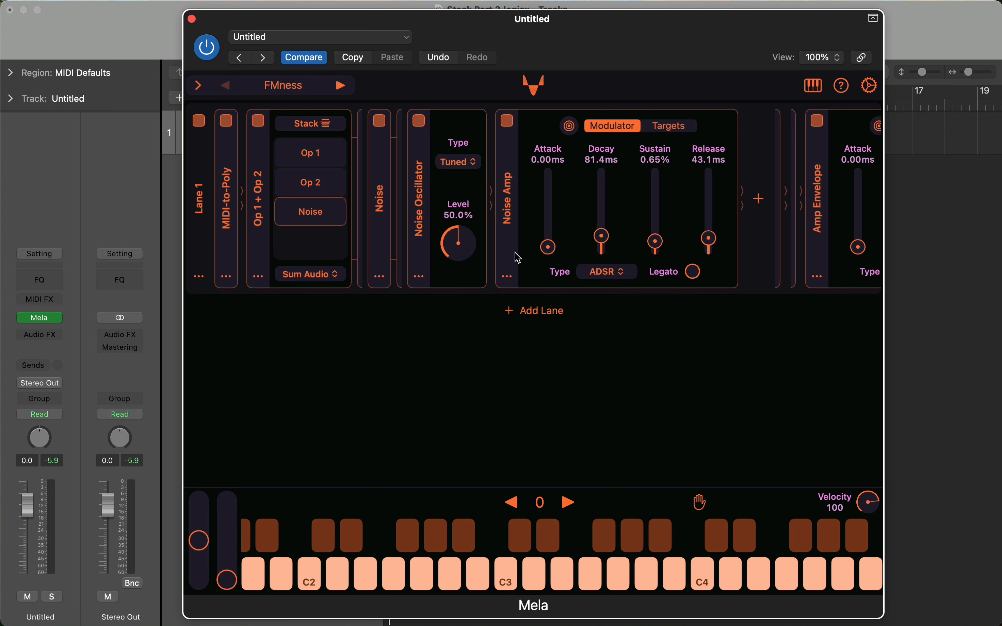
Lay out all layers of the Op 1 + Op 2 stack side by side and collapse Op 1, Op 2 and Noise.
click(327, 160)
click(324, 123)
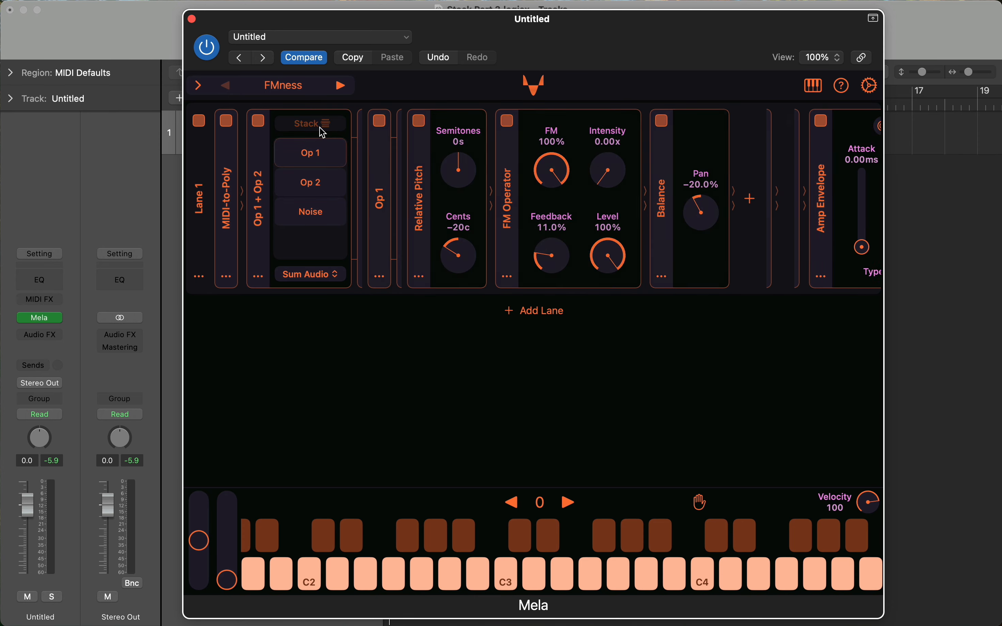
click(384, 198)
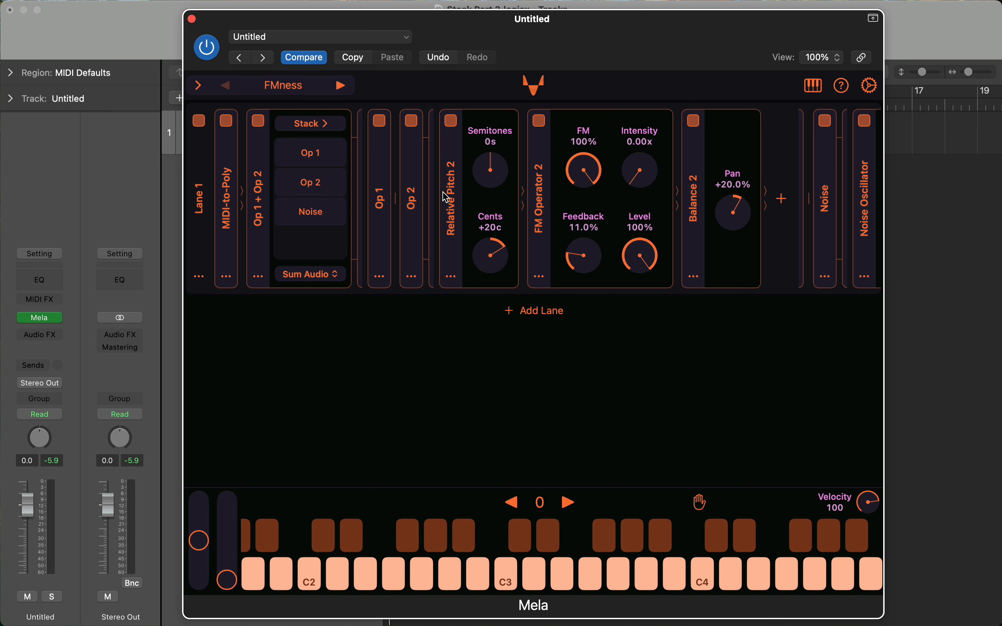
click(419, 204)
click(444, 214)
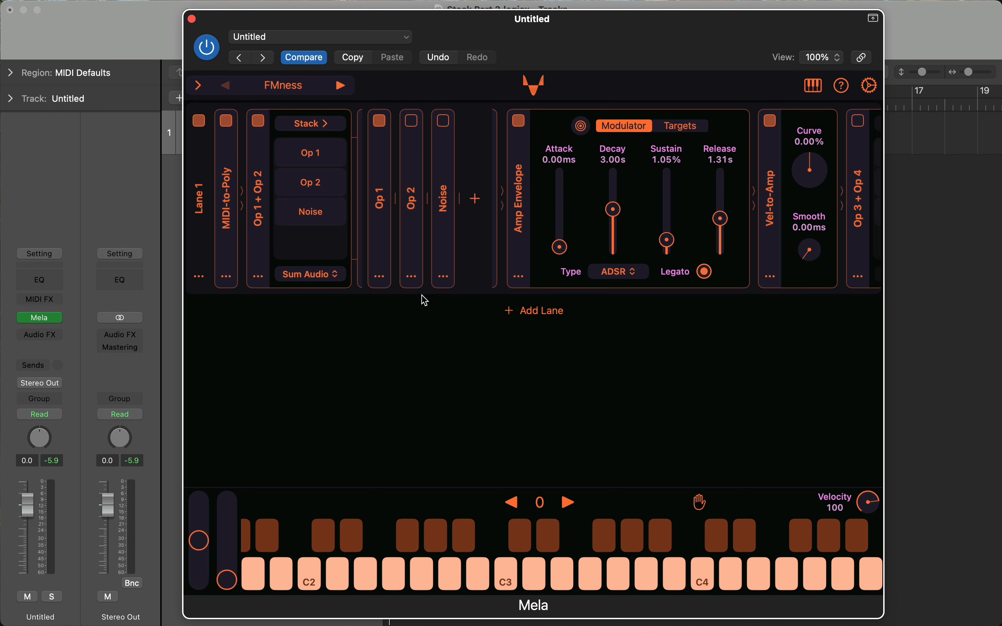
Audition the Op 1, Op 2 and Noise layers one at a time, enabling only the layer being heard and playing notes such as C2.
click(504, 588)
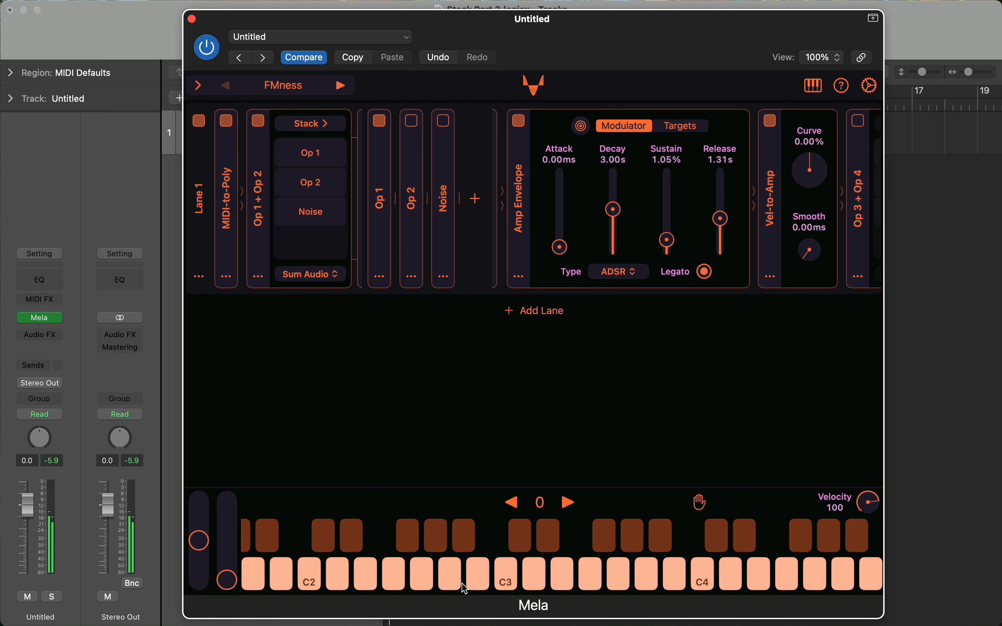
click(307, 573)
click(381, 120)
click(414, 122)
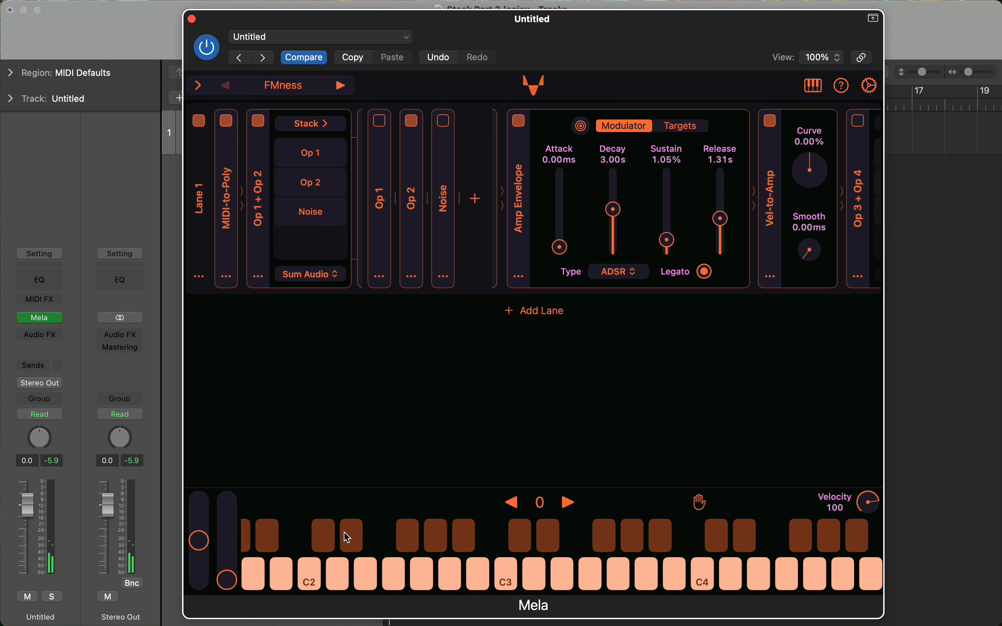
click(310, 577)
click(411, 122)
click(446, 124)
click(317, 576)
click(416, 570)
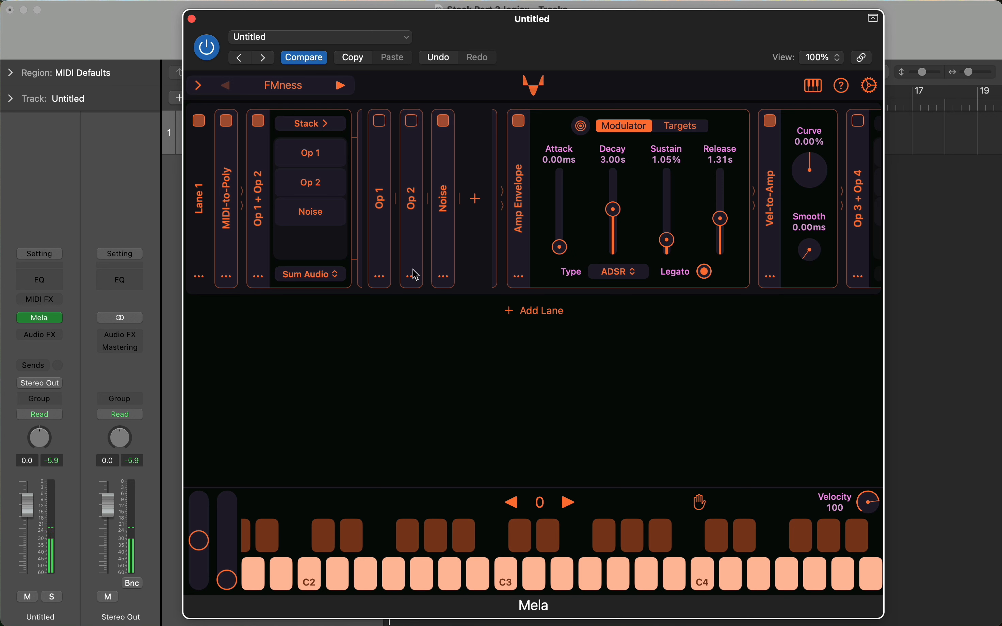
Turn the Op 2 and Op 1 layers back on and collapse the Op 1 + Op 2 stack.
click(411, 119)
click(377, 118)
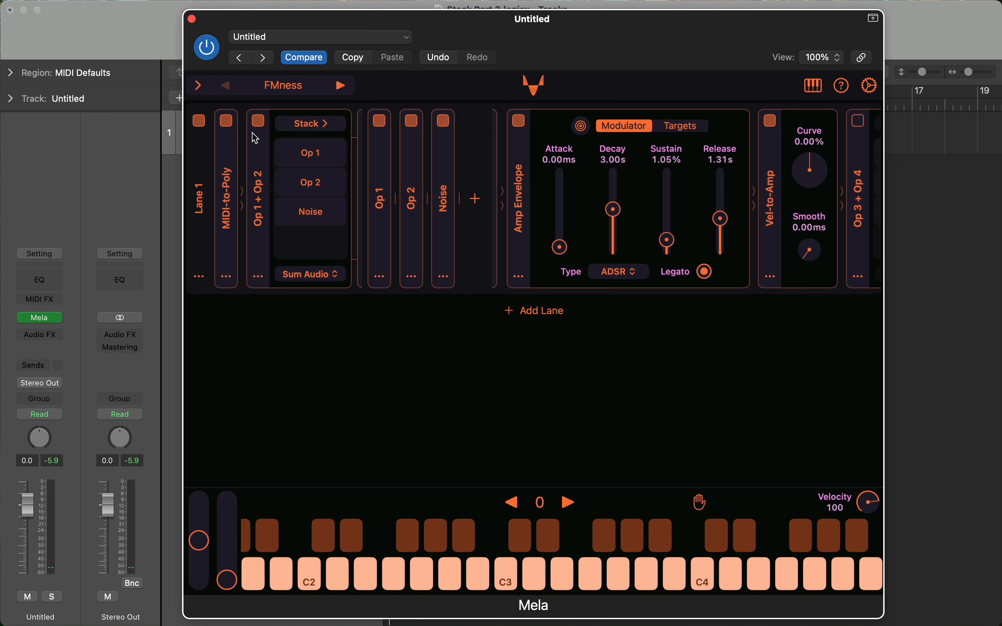
click(321, 123)
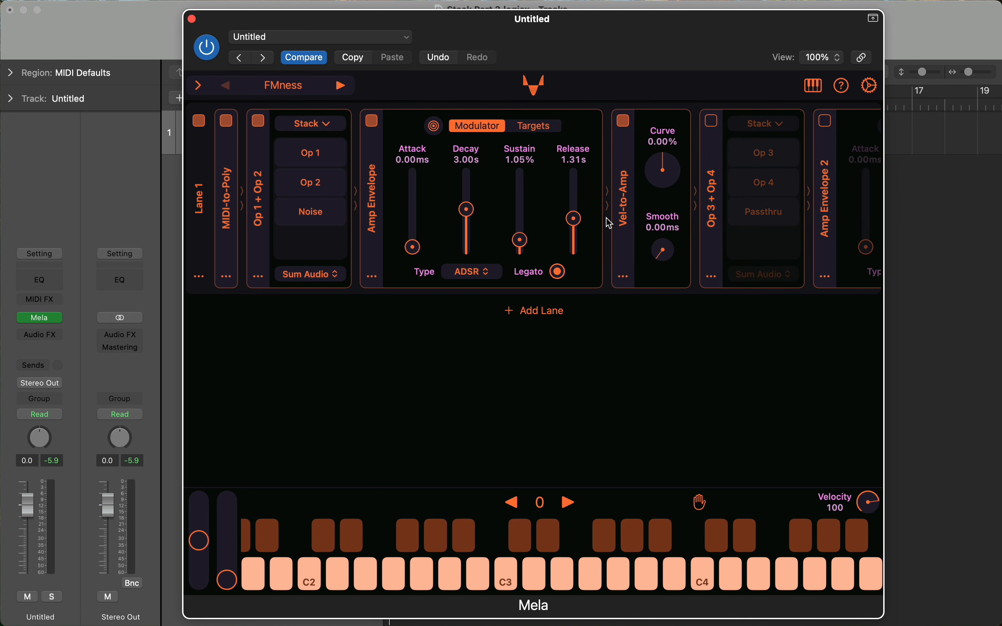
Turn the Op 3 + Op 4 stack and Amp Envelope 2 back on in Lane 1.
scroll(614, 222, right, 5)
scroll(615, 221, right, 3)
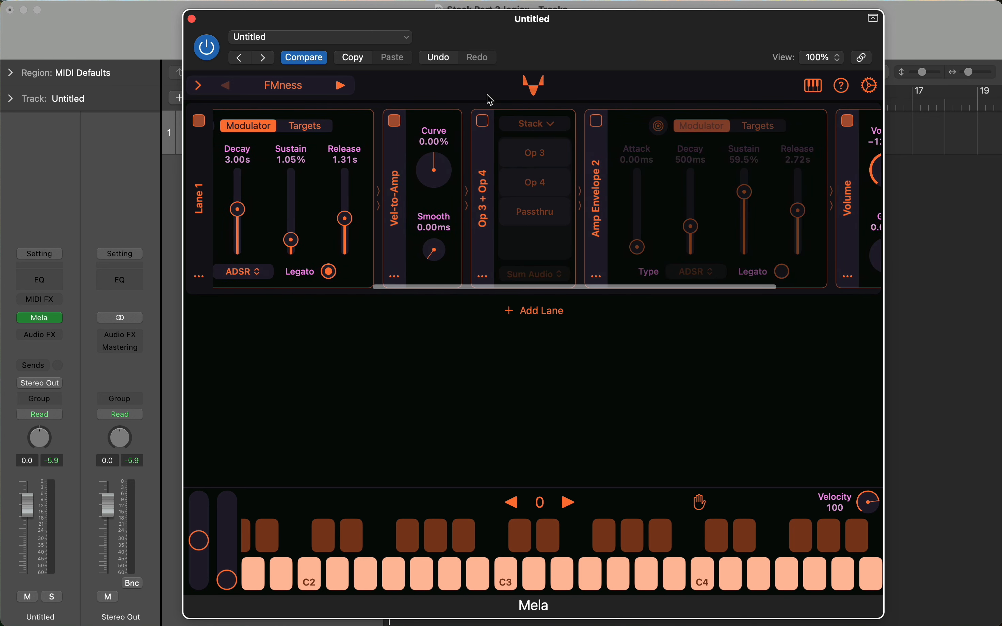
click(482, 121)
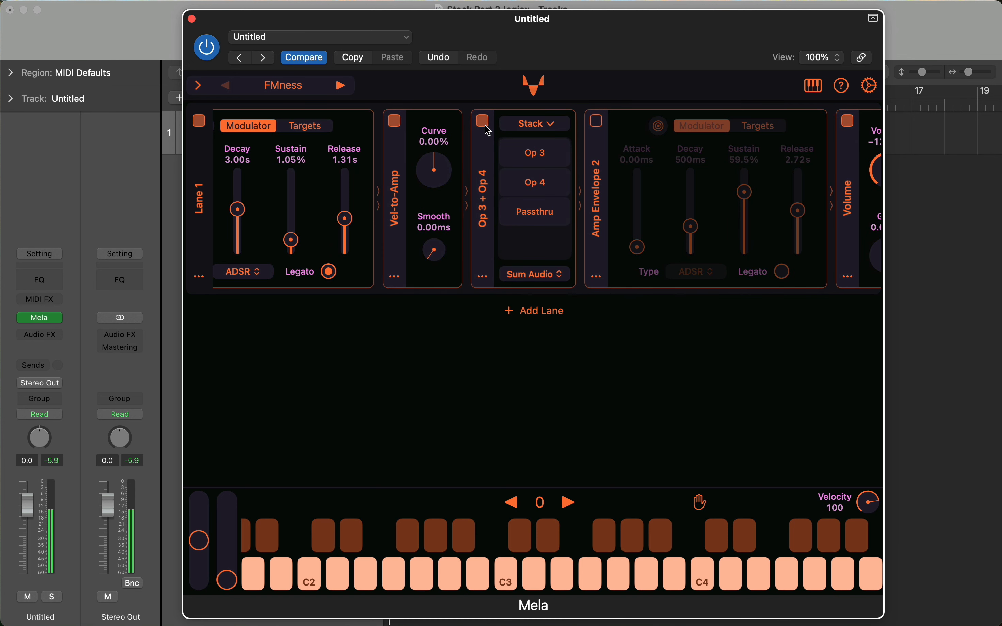
click(597, 121)
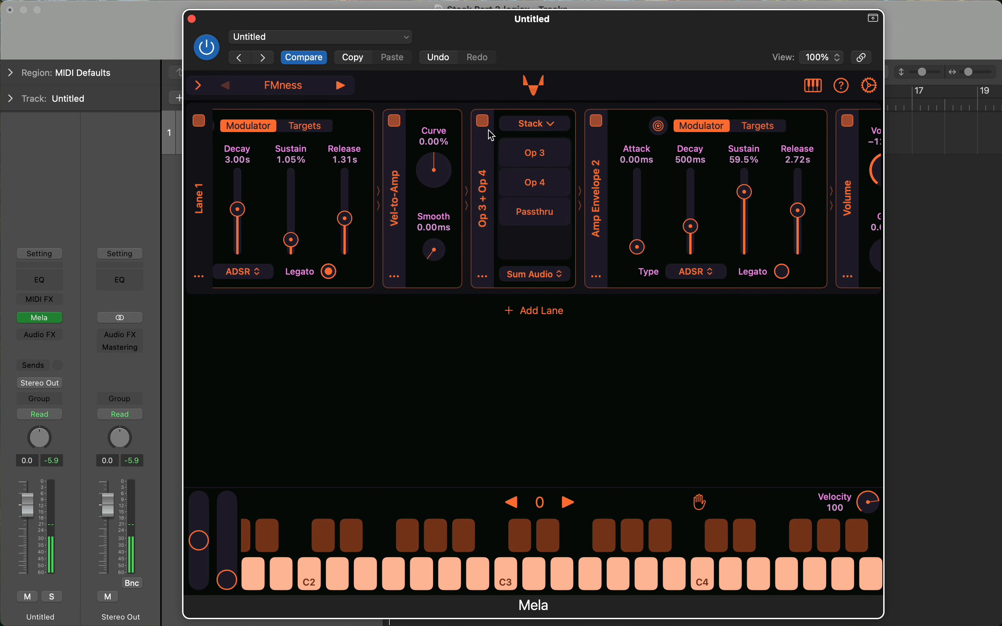
Look through the Passthru, Op 3 and Op 4 layers of the Op 3 + Op 4 stack.
scroll(563, 175, right, 6)
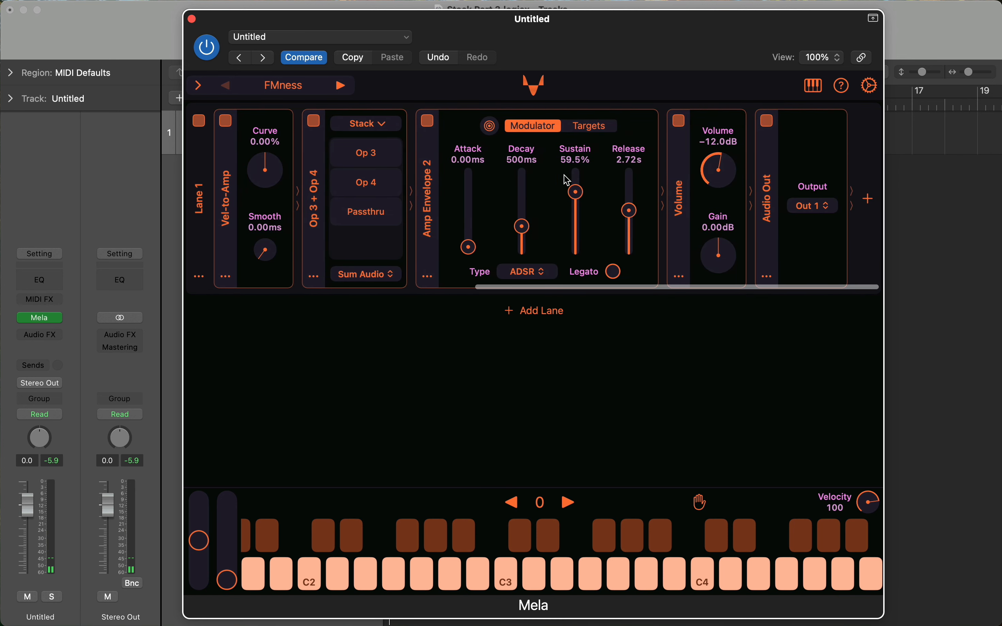
click(380, 214)
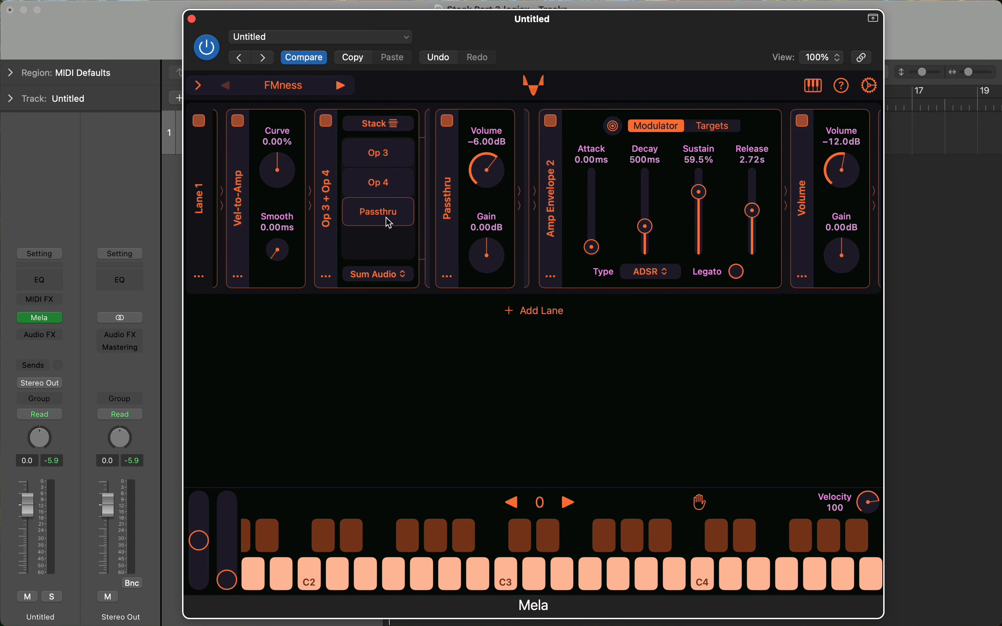
scroll(360, 227, left, 2)
scroll(379, 219, left, 1)
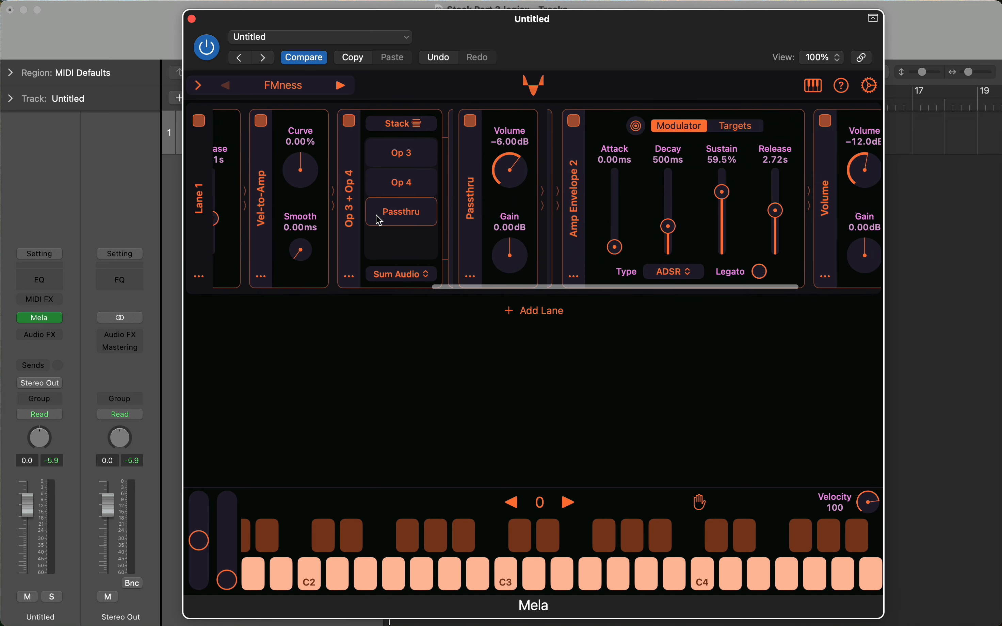
click(419, 164)
click(420, 189)
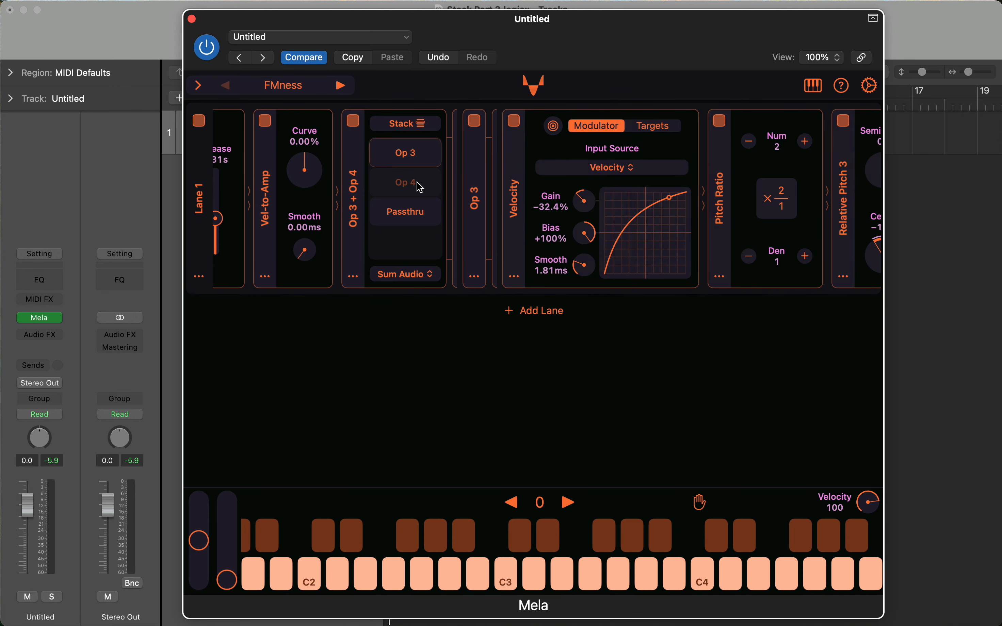
Examine the Op 3 layer's Velocity, Pitch Ratio, Relative Pitch 3, Simple LFO and FM Operator 3 settings.
click(419, 165)
scroll(476, 177, right, 5)
scroll(476, 178, right, 9)
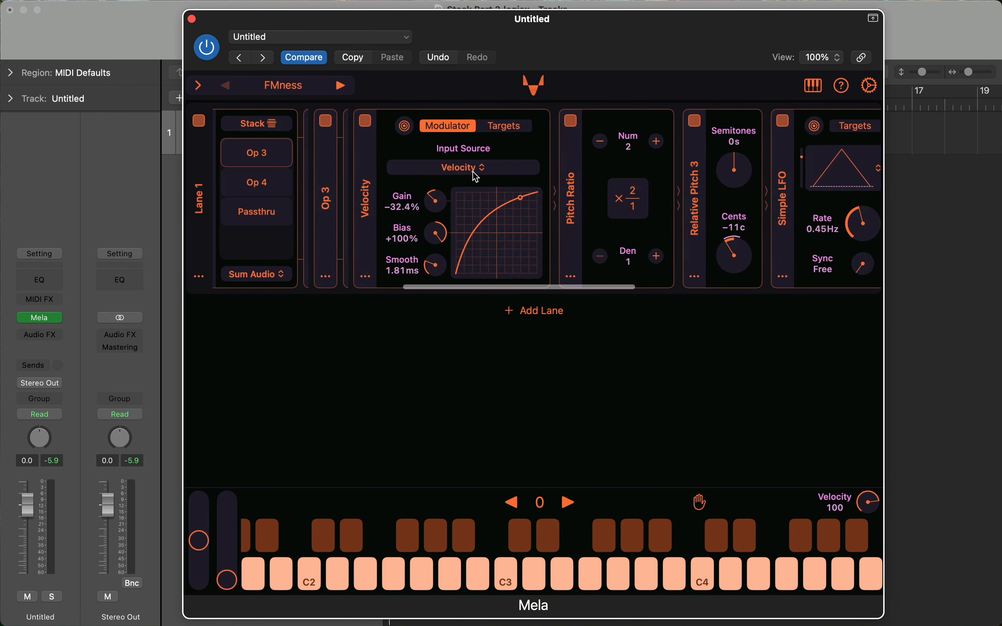
scroll(476, 178, right, 4)
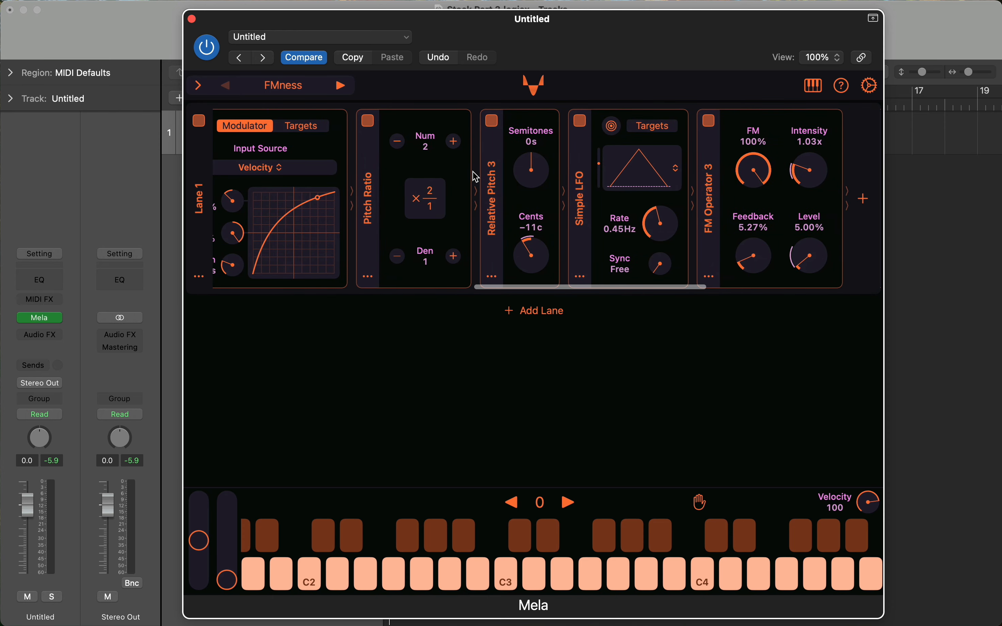
scroll(707, 241, left, 9)
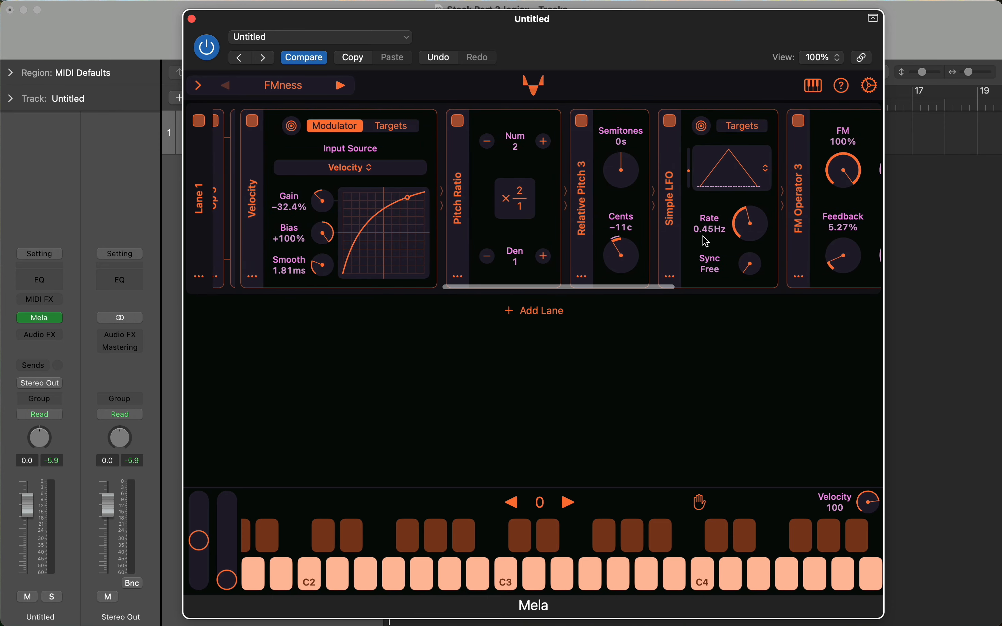
scroll(706, 241, right, 1)
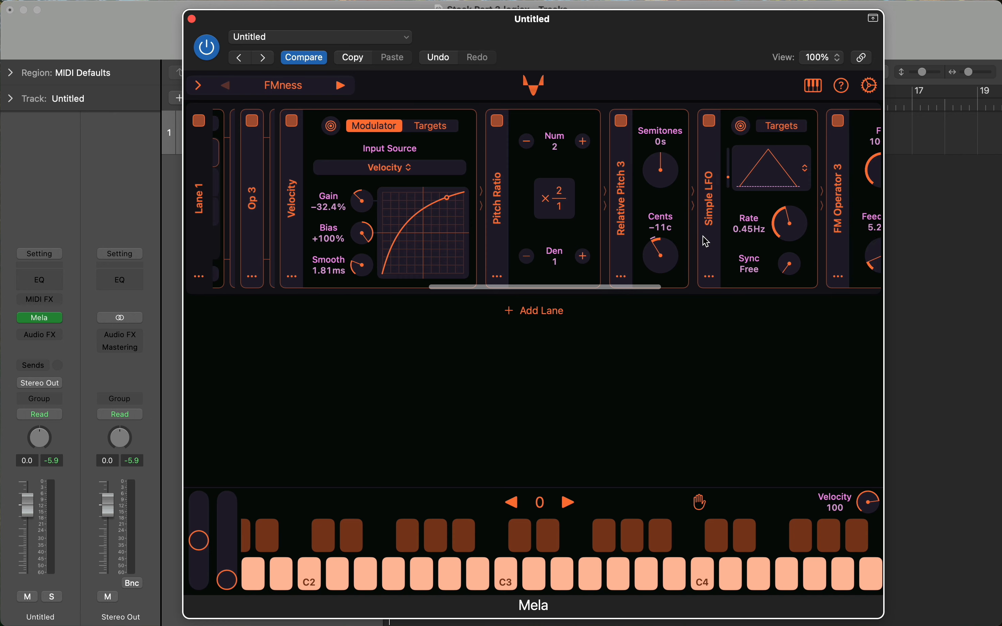
scroll(706, 241, left, 2)
scroll(706, 241, right, 1)
scroll(707, 241, right, 2)
scroll(707, 241, left, 2)
scroll(707, 241, right, 2)
scroll(707, 241, left, 1)
scroll(708, 241, right, 10)
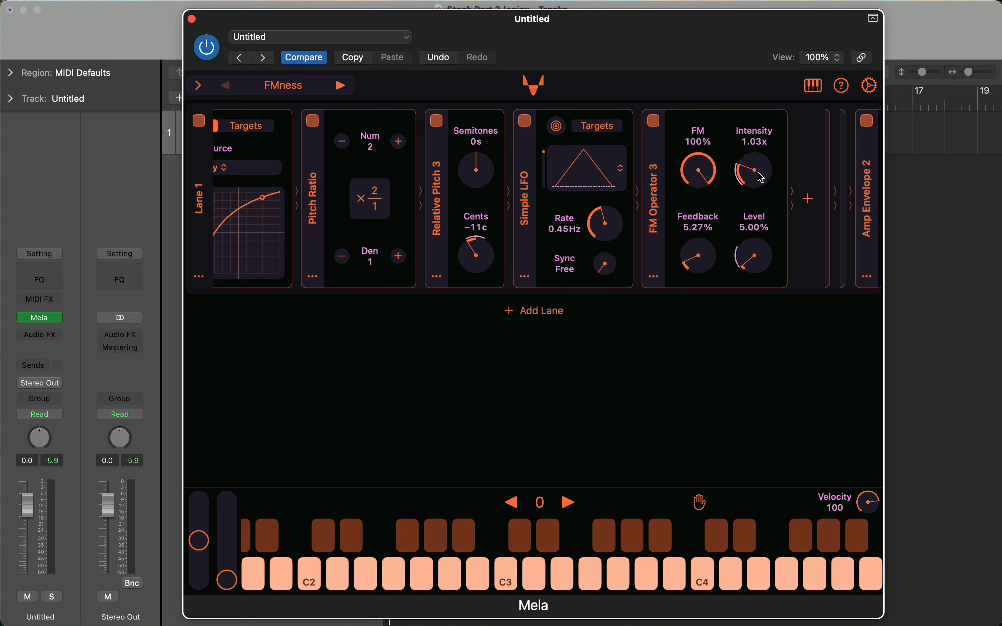
Review the modulation targets of Op 3's Simple LFO and Velocity modules, and return both to their modulator views.
click(614, 135)
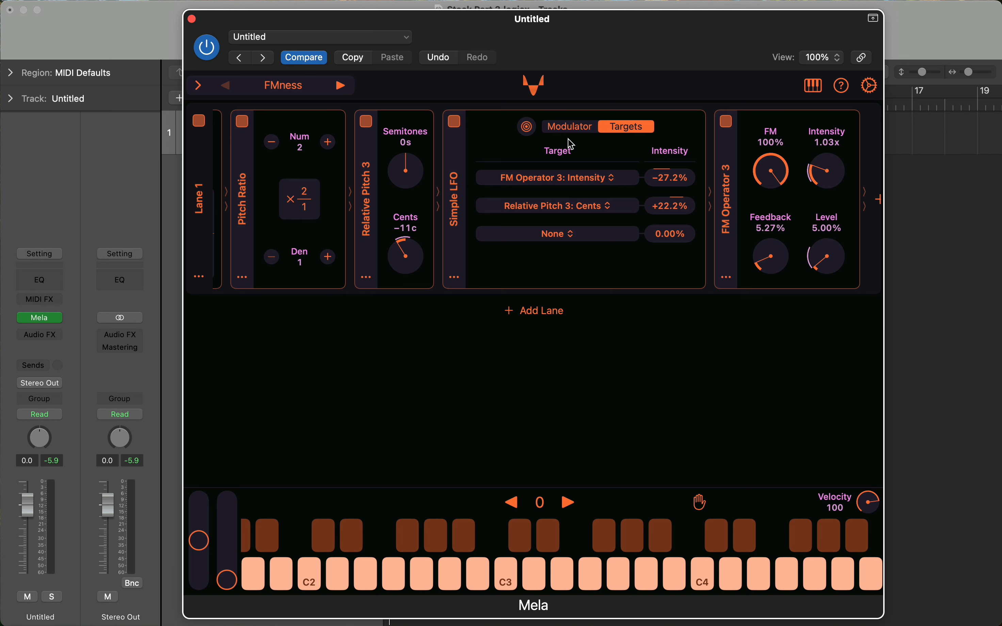
click(570, 126)
scroll(620, 281, left, 5)
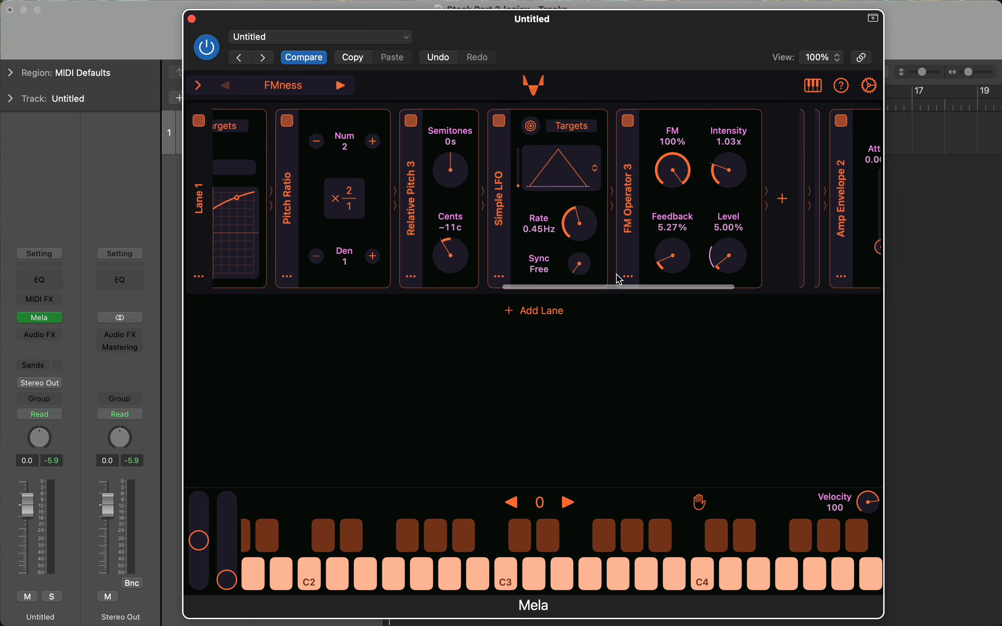
click(411, 130)
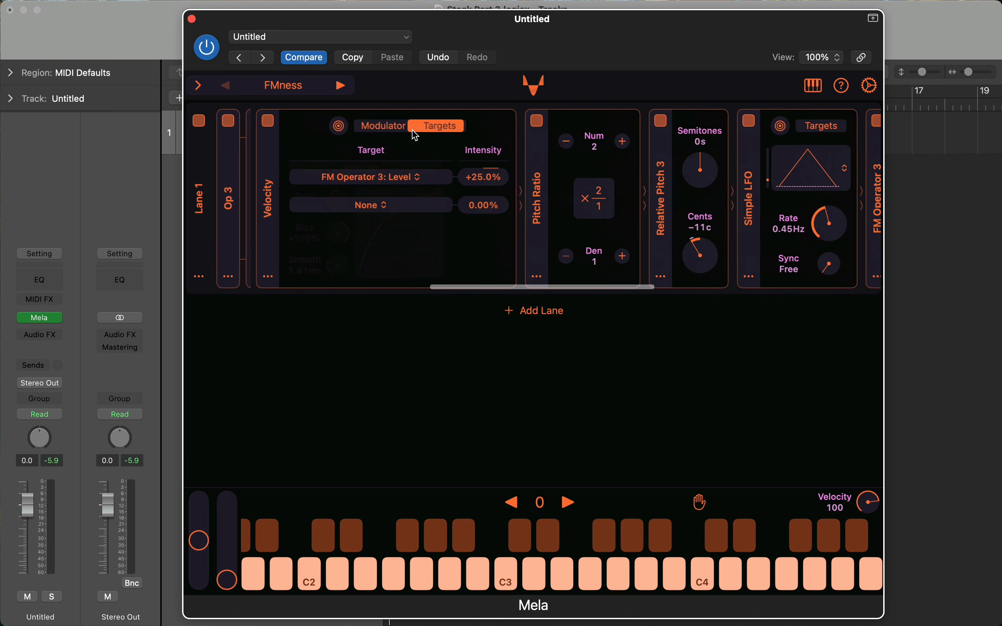
scroll(513, 218, right, 4)
scroll(516, 219, right, 1)
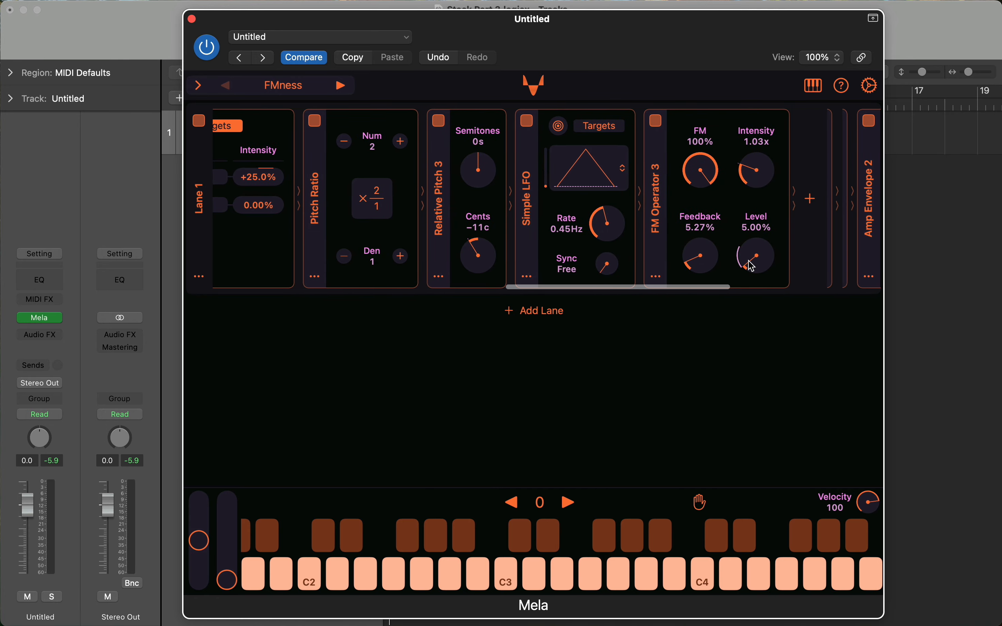
scroll(522, 236, left, 5)
click(385, 126)
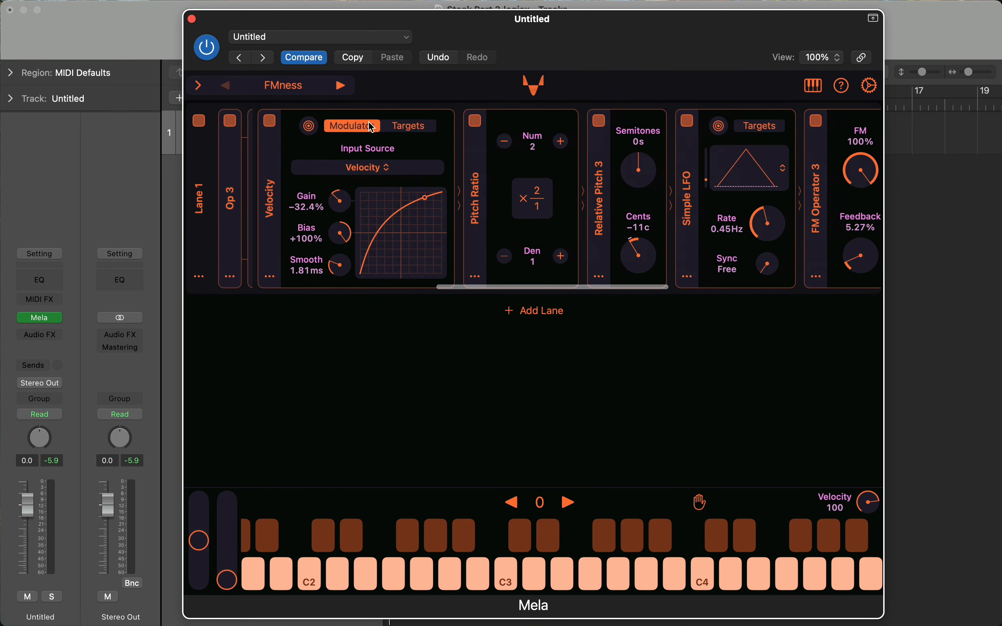
Show the Op 4, Passthru and Op 3 layers of the Op 3 + Op 4 stack, and play C3 and C2.
scroll(371, 126, left, 4)
scroll(371, 128, left, 1)
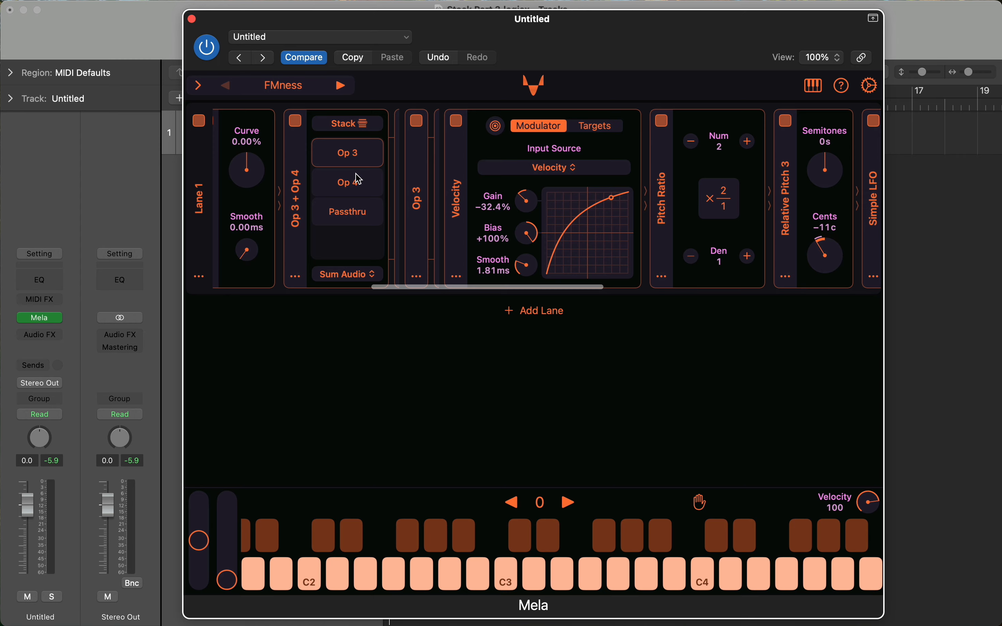
click(359, 179)
click(347, 211)
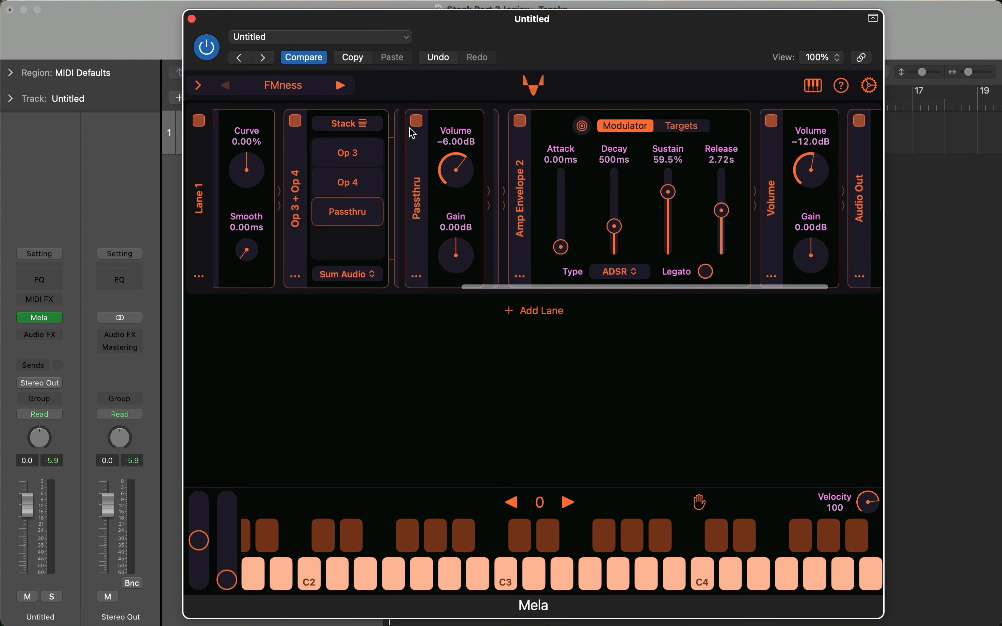
click(358, 160)
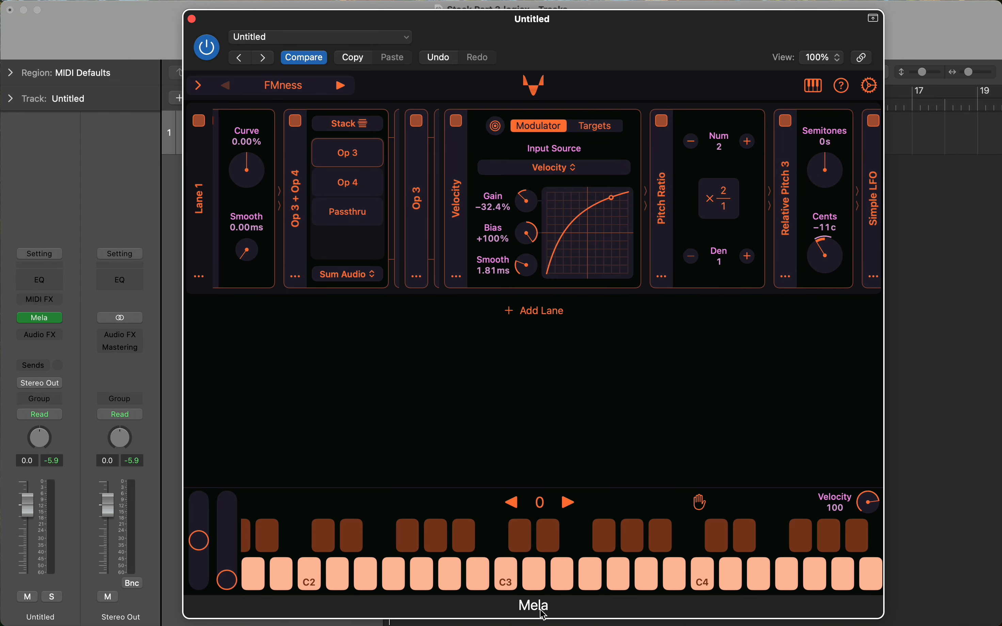
click(507, 571)
click(310, 573)
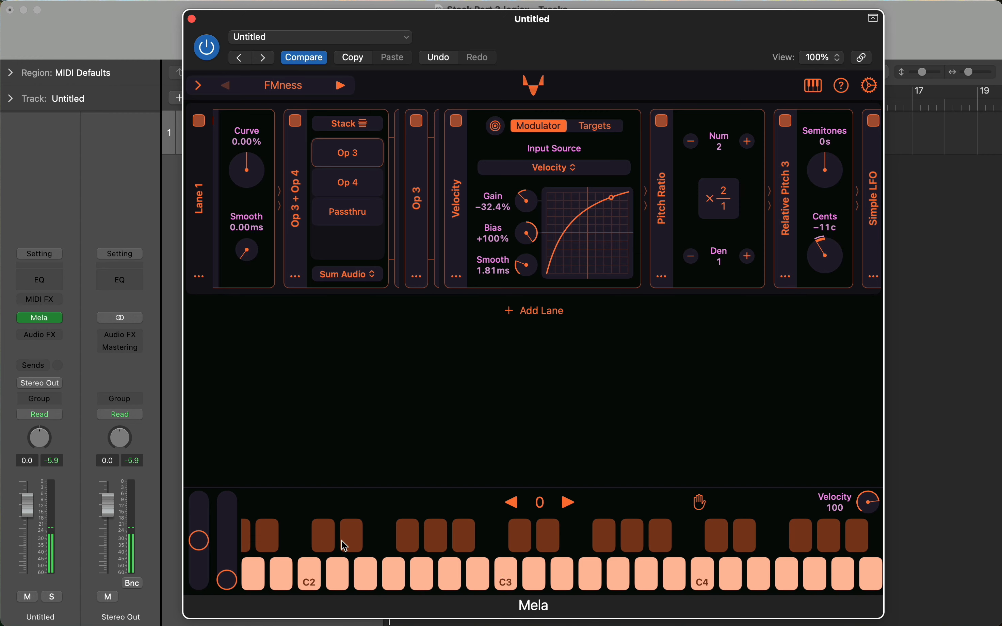
Examine the Op 4 layer's modules from Pitch Ratio 2 to Vel-to-Amp 2, including the modulation targets of Simple LFO 2.
scroll(311, 185, right, 3)
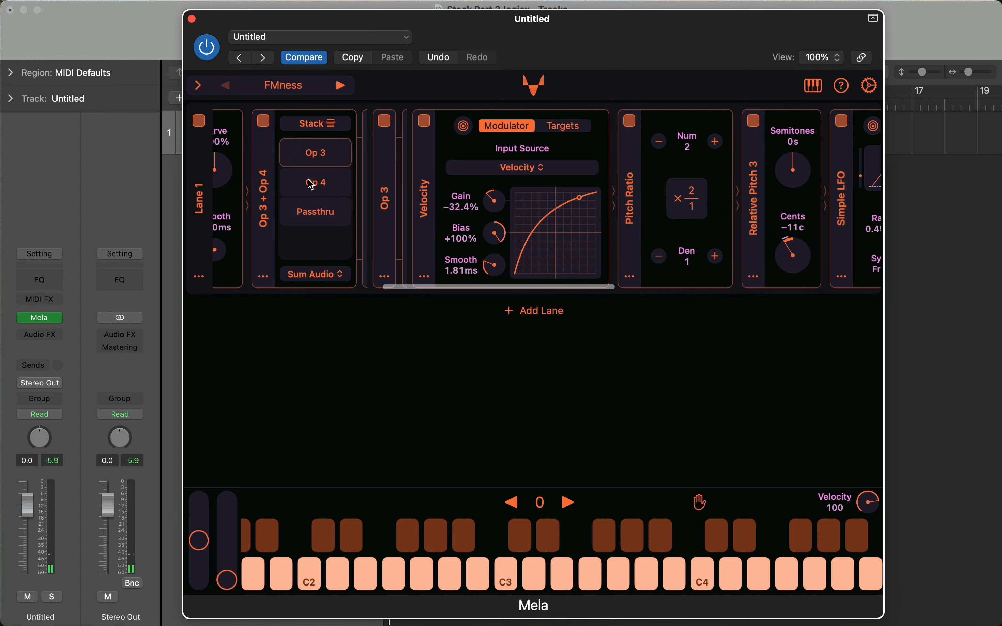
click(312, 183)
click(315, 153)
click(319, 189)
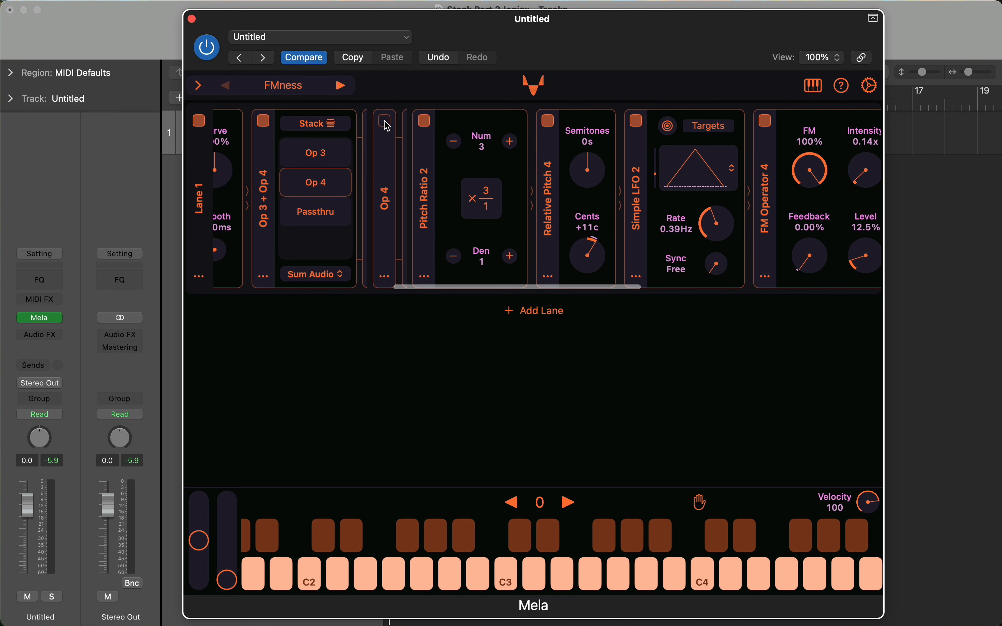
scroll(549, 176, right, 5)
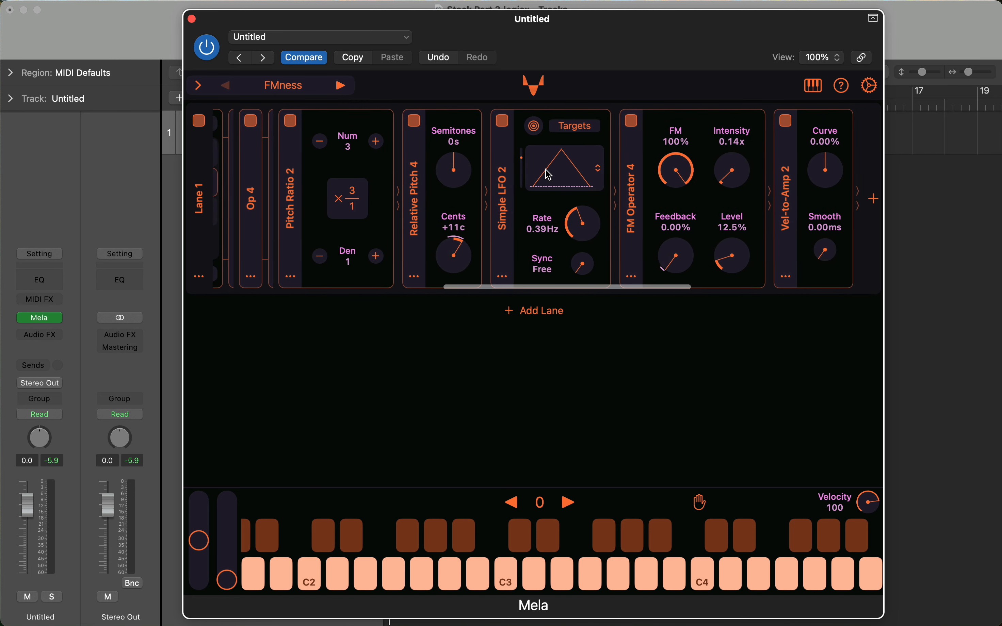
scroll(558, 172, right, 2)
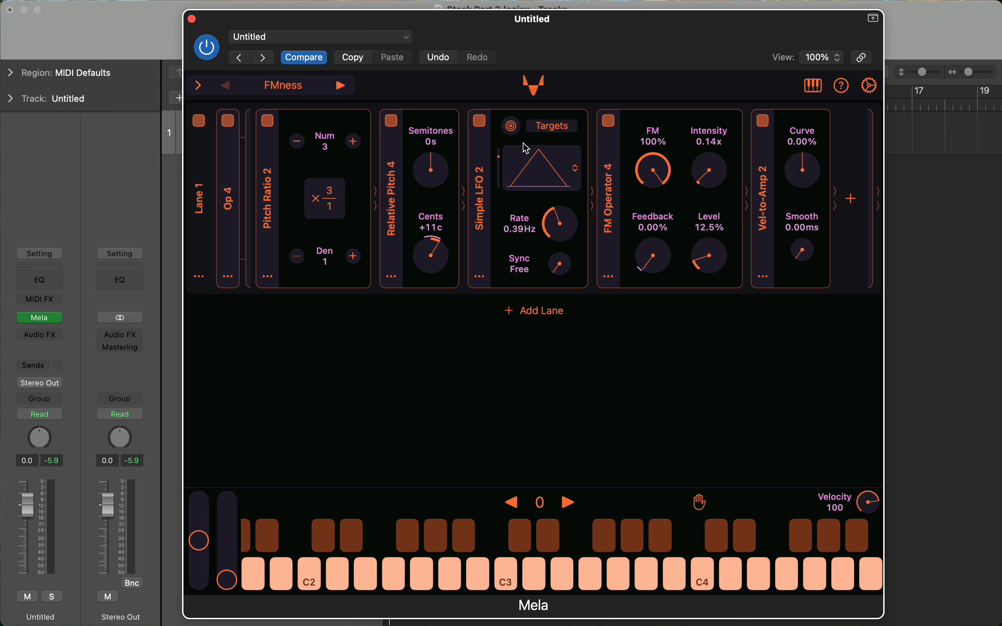
click(546, 128)
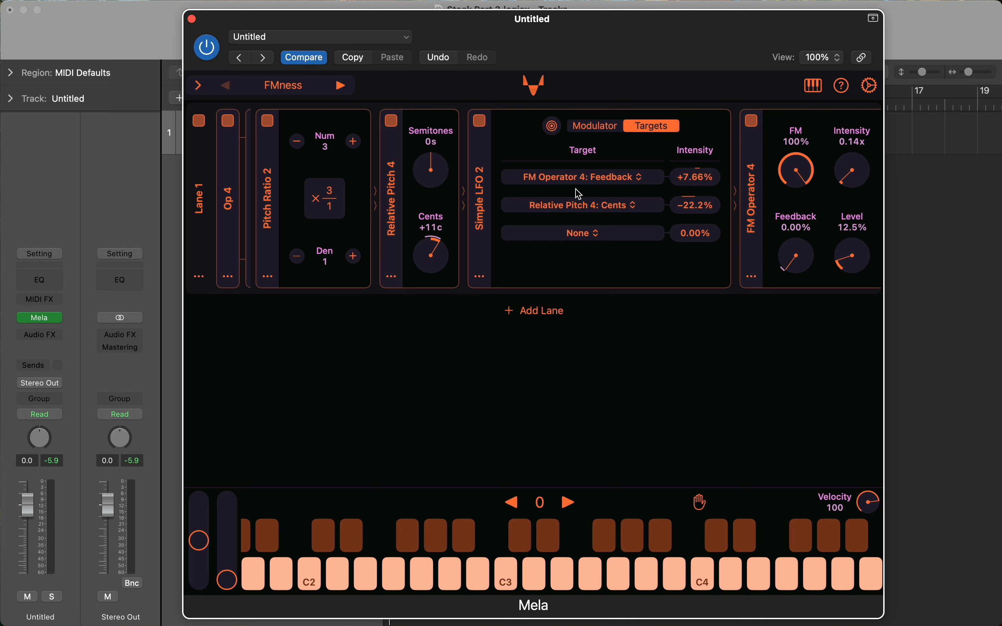
click(603, 126)
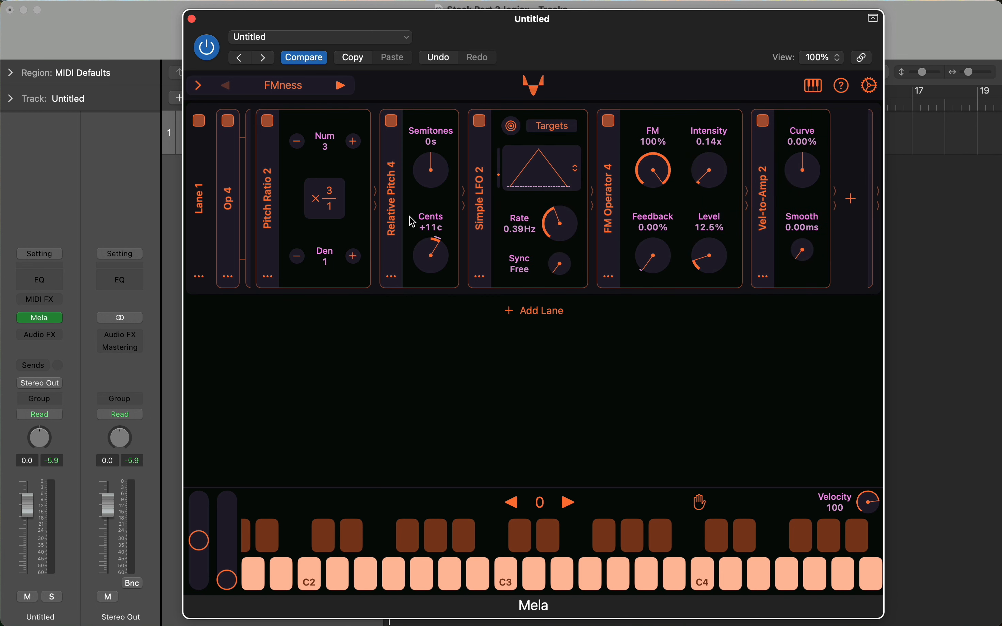
Collapse the Op 4 layer's modules, and play C3 and C2 with the Op 3 and Passthru layers switched off.
scroll(678, 190, right, 5)
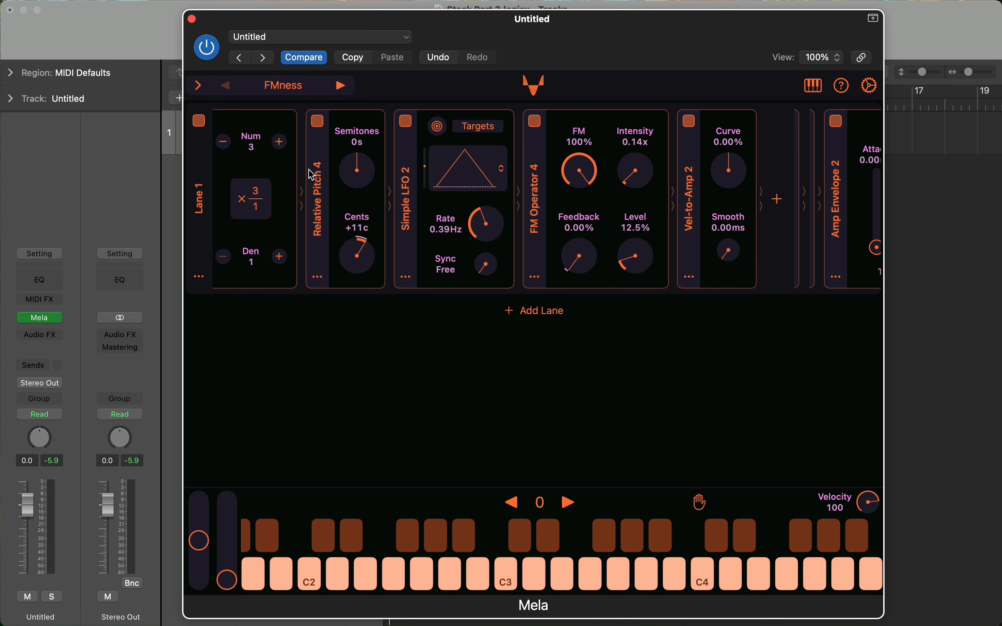
scroll(508, 212, left, 10)
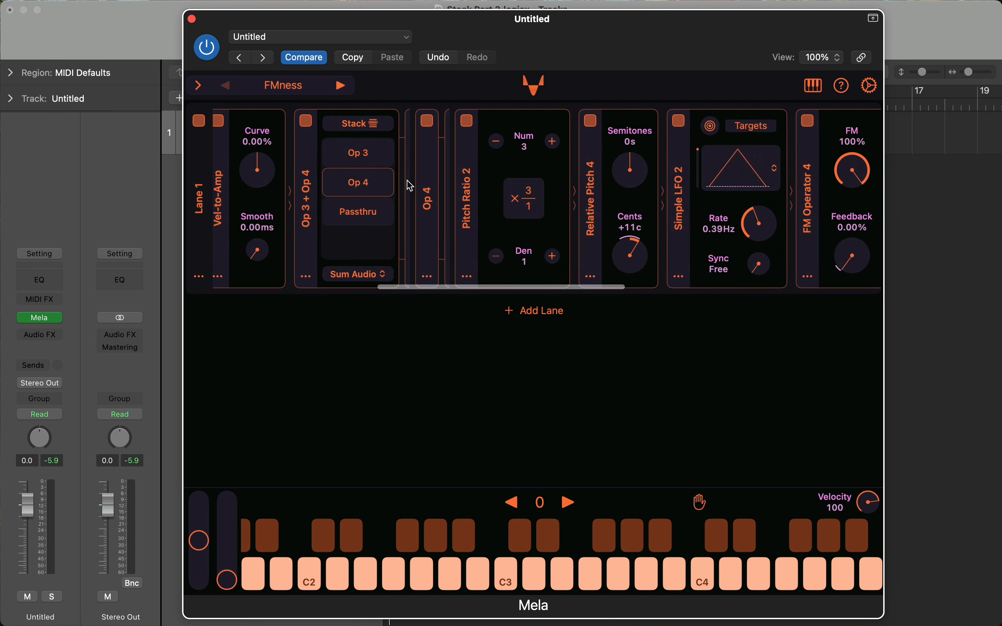
click(431, 194)
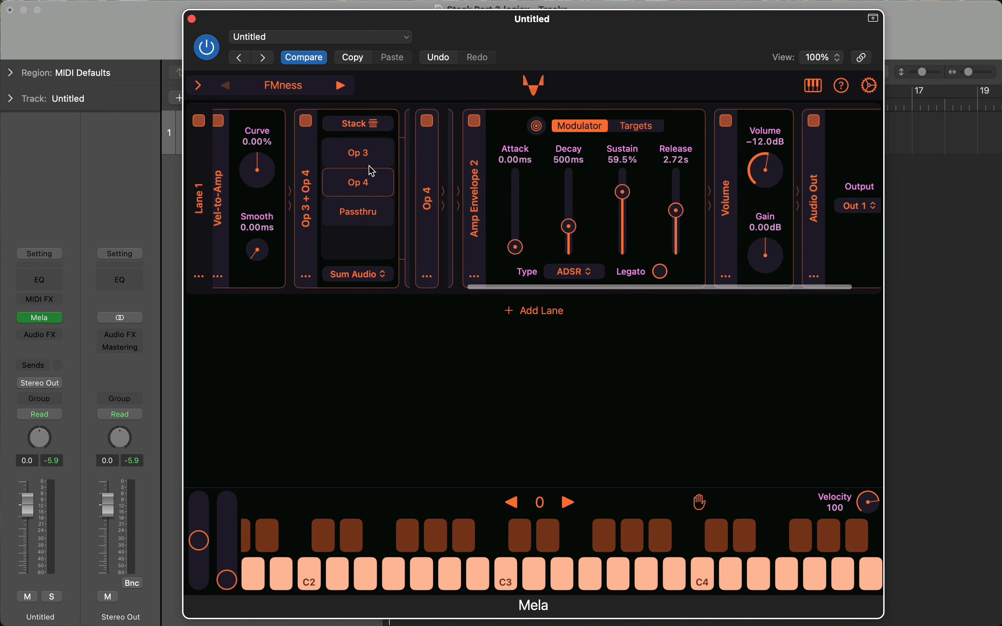
click(364, 155)
click(365, 185)
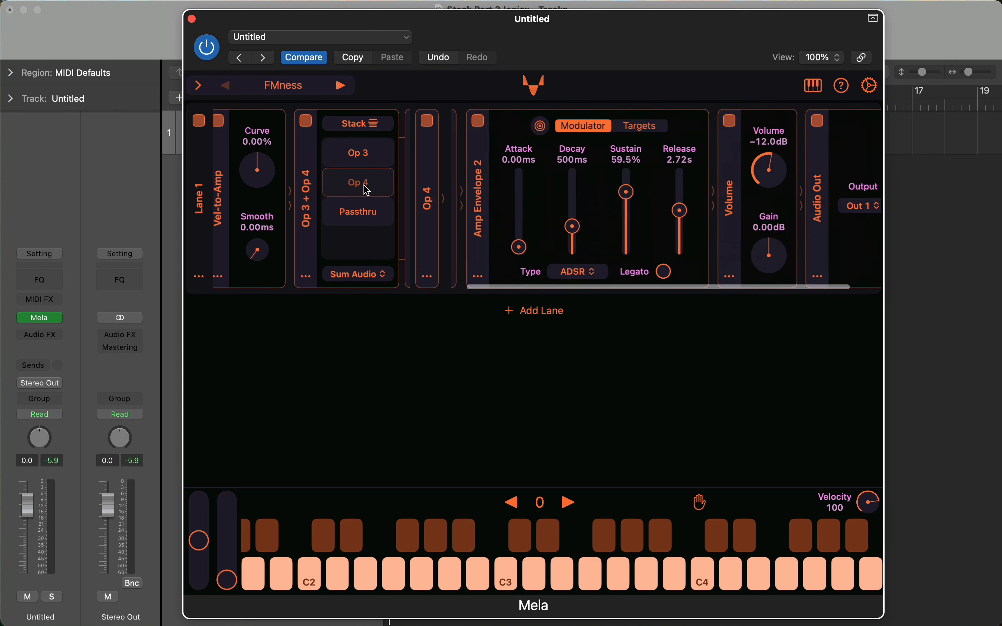
click(503, 576)
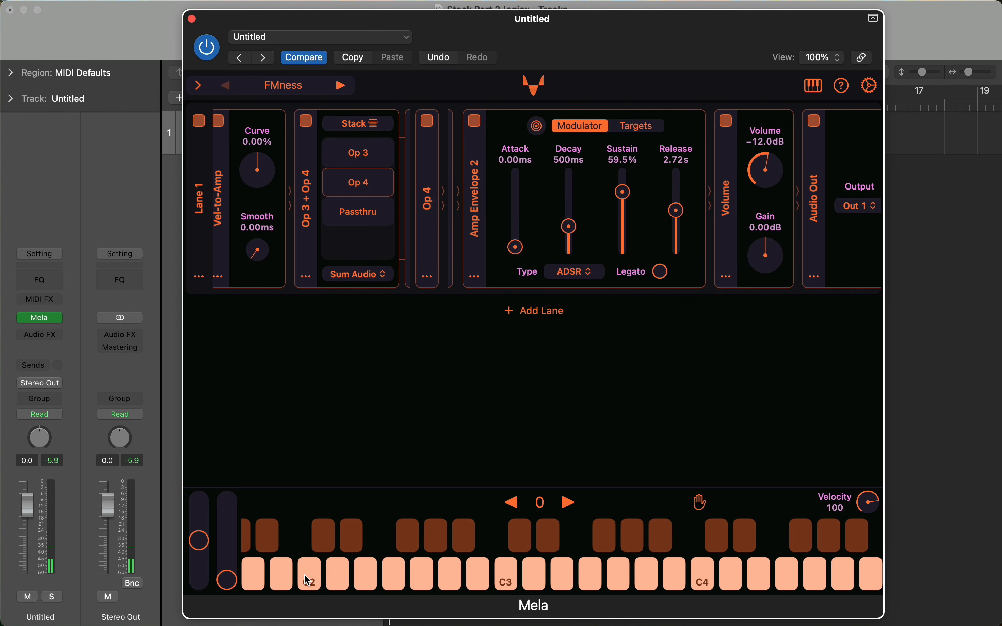
Switch the Op 3 and Passthru layers back on, and collapse the Op 3 + Op 4 stack.
click(383, 159)
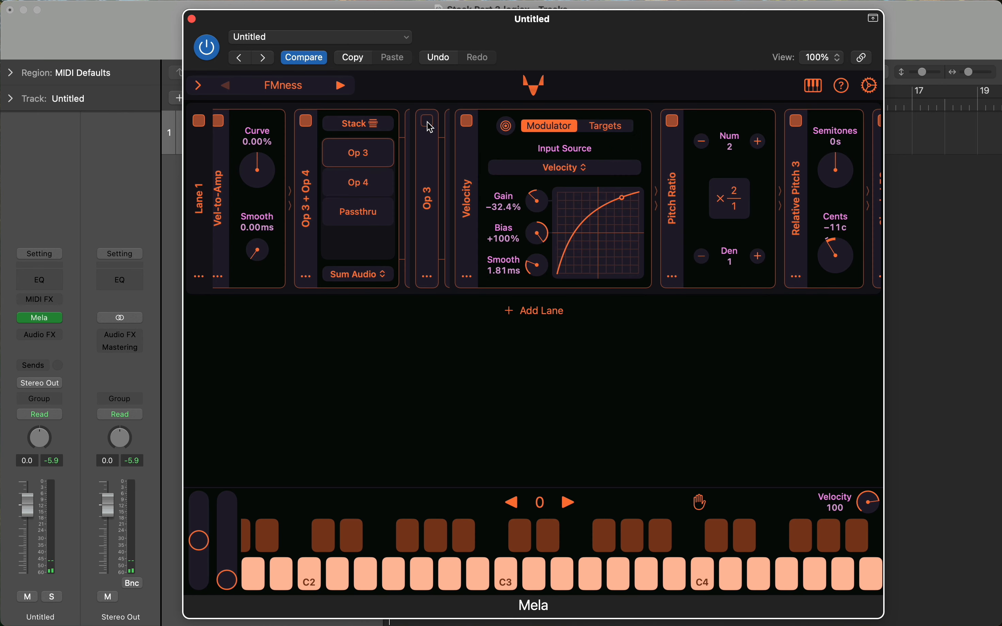
click(383, 201)
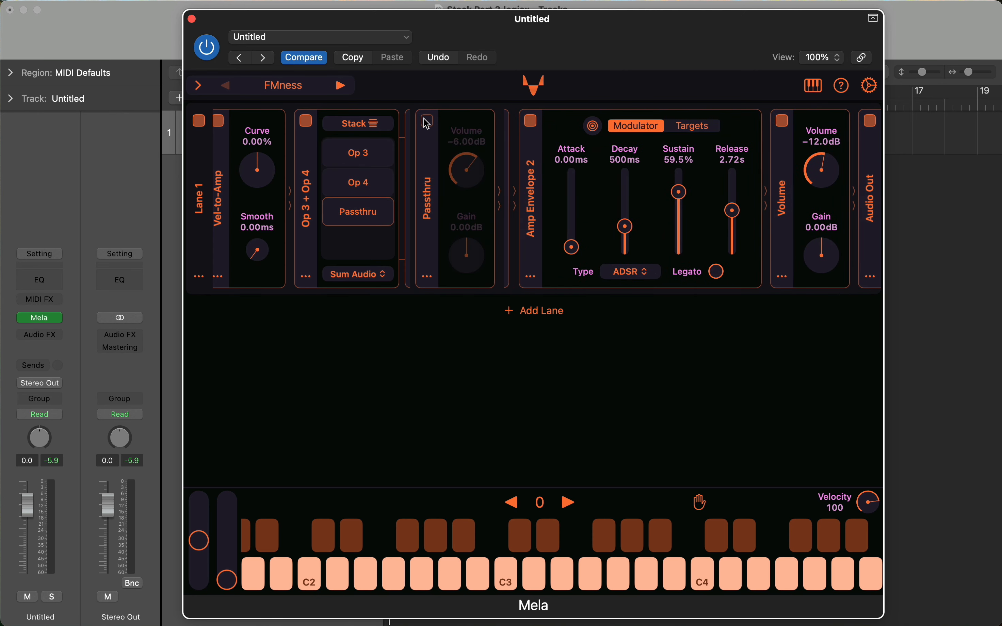
scroll(448, 174, left, 5)
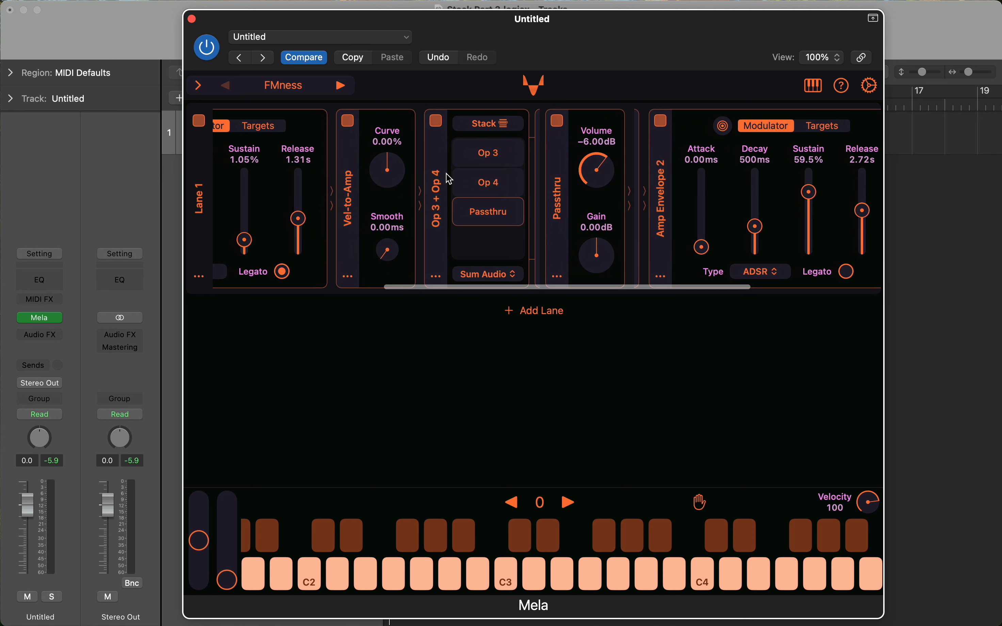
click(436, 219)
scroll(414, 199, left, 10)
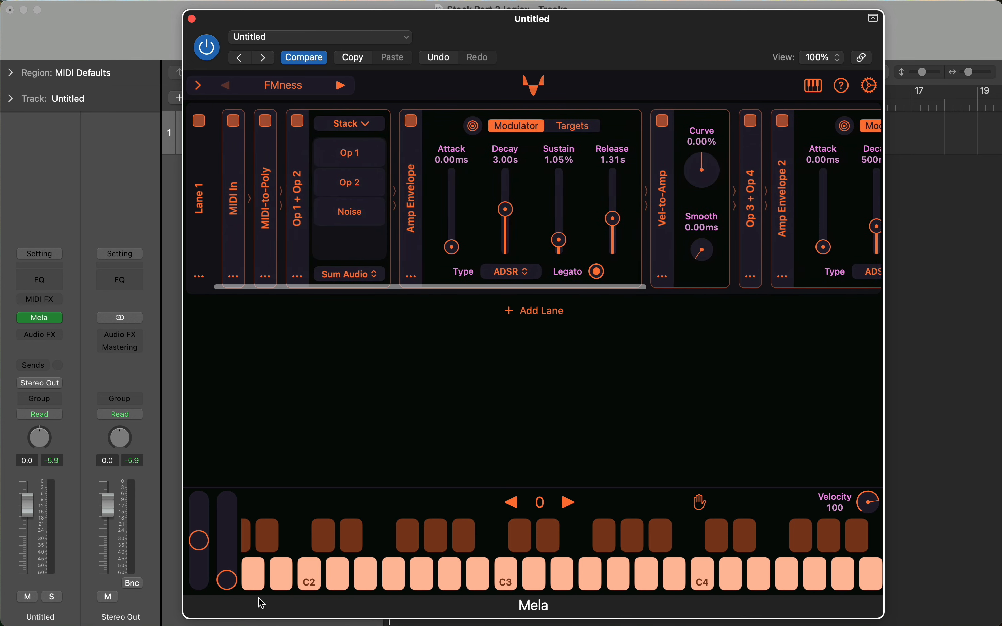
Play C3 and C2 through the full preset, and review the lane from the Op 1 + Op 2 stack to Amp Envelope 2.
click(510, 569)
click(299, 573)
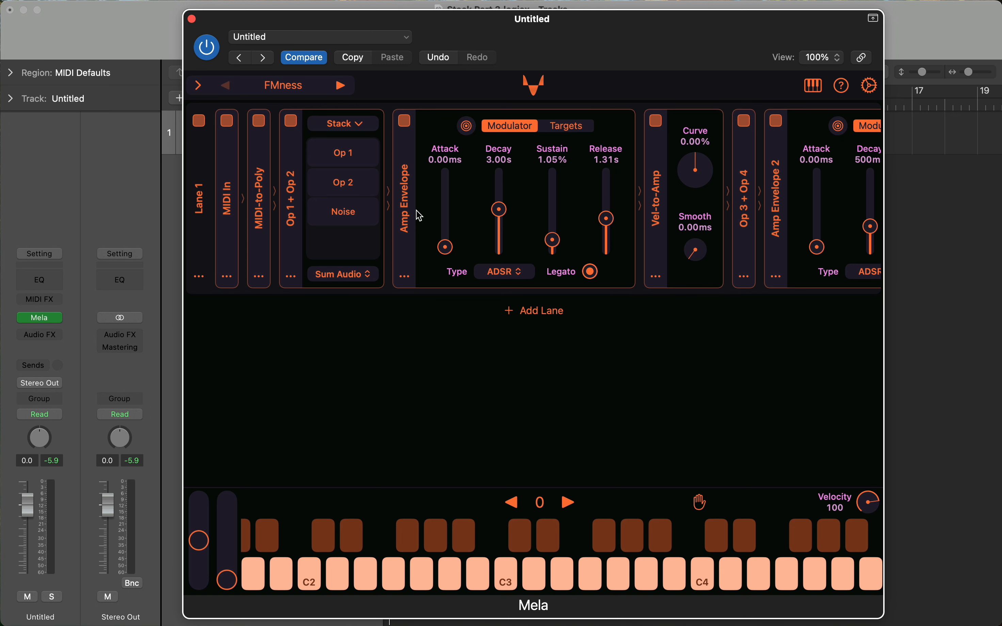
scroll(420, 216, right, 10)
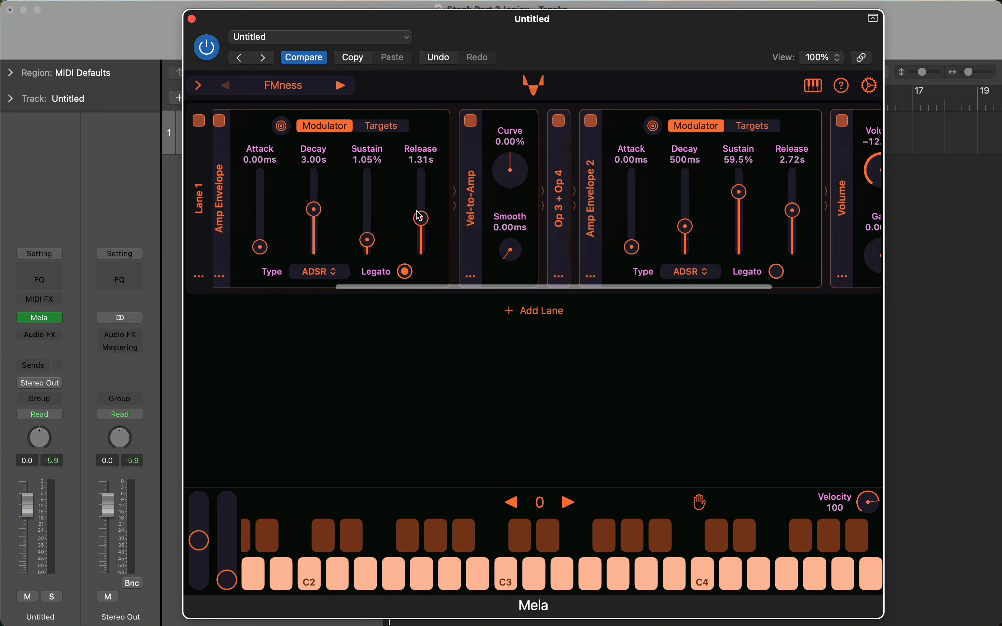
scroll(419, 216, left, 10)
scroll(419, 216, left, 2)
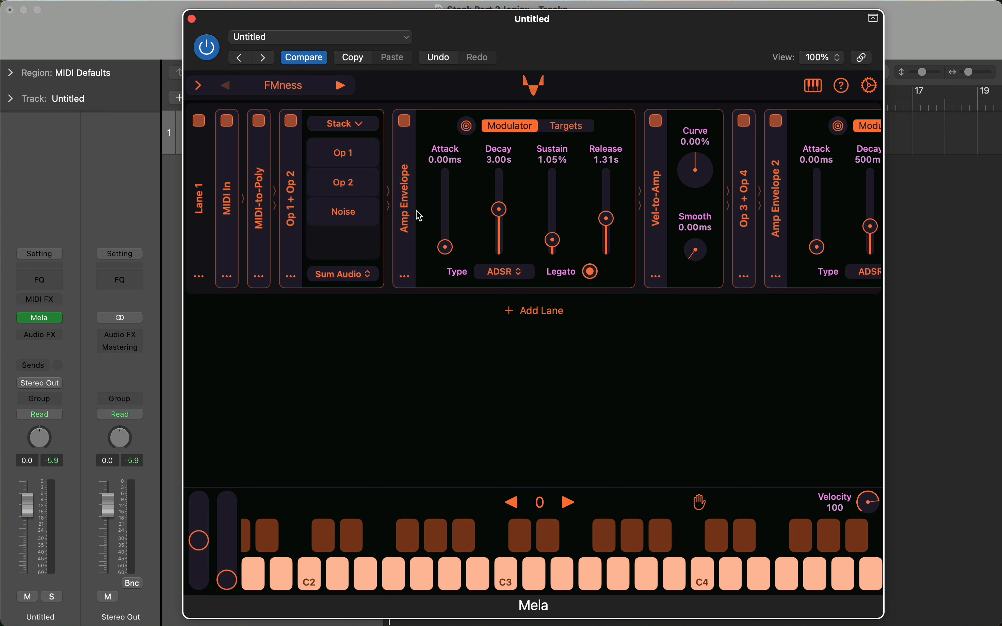
Show Mela's version and copyright information.
click(537, 86)
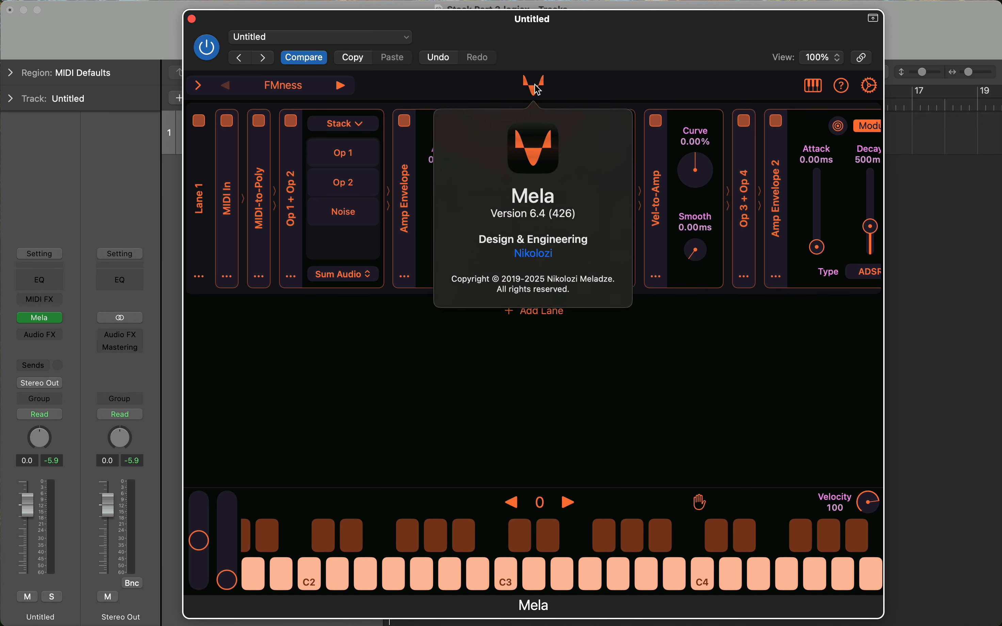